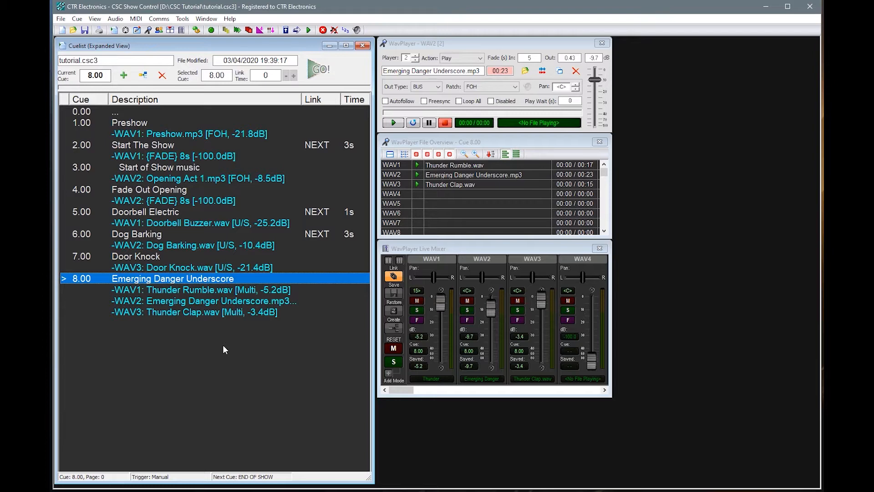
- Add Telephone Ring.wav from the CSC Tutorial folder as a new cue at the end of the cuelist and audition it
key(alt+Tab)
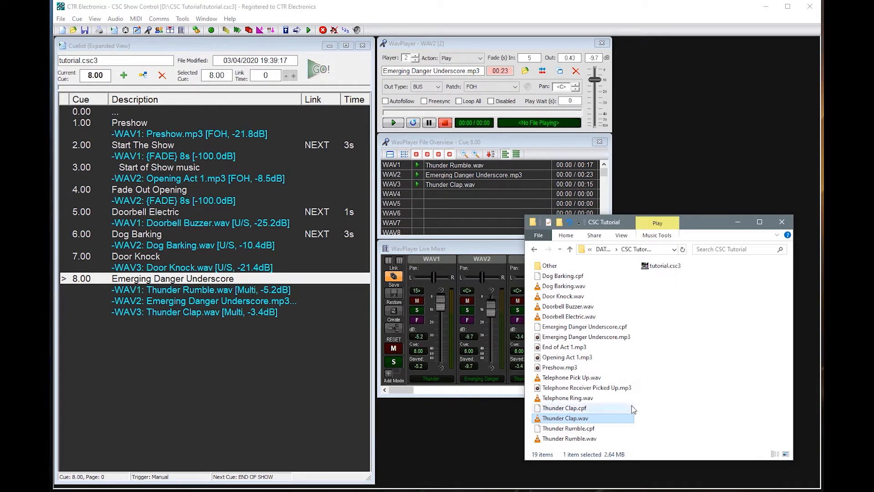
drag(569, 397, 223, 400)
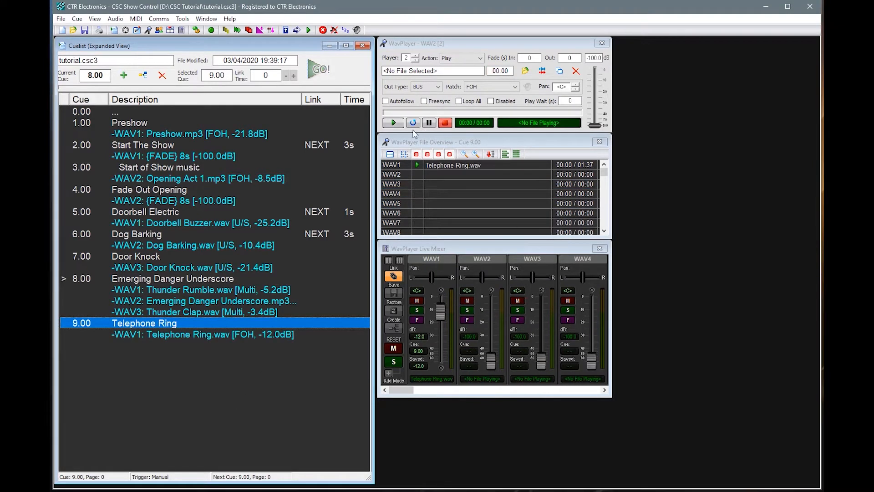
click(400, 123)
click(393, 123)
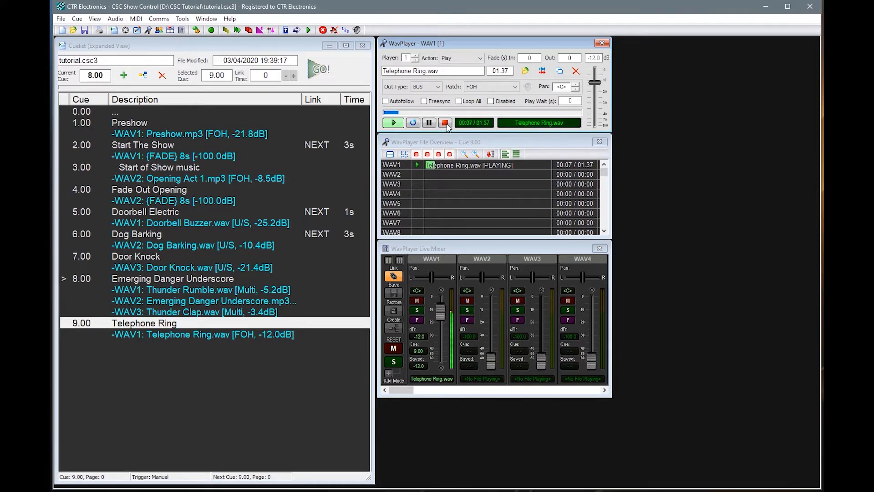
click(445, 124)
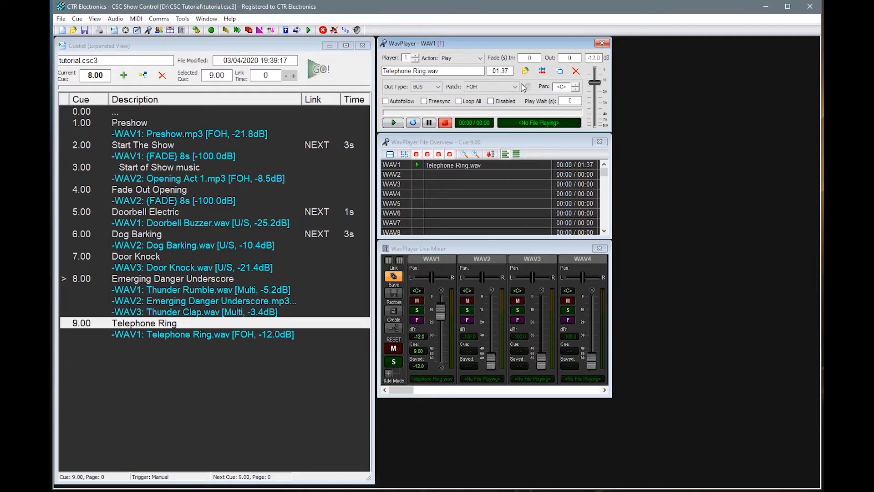
- Trim the start of Telephone Ring.wav in the wave display to 01:33.32, just before the final ring
click(542, 71)
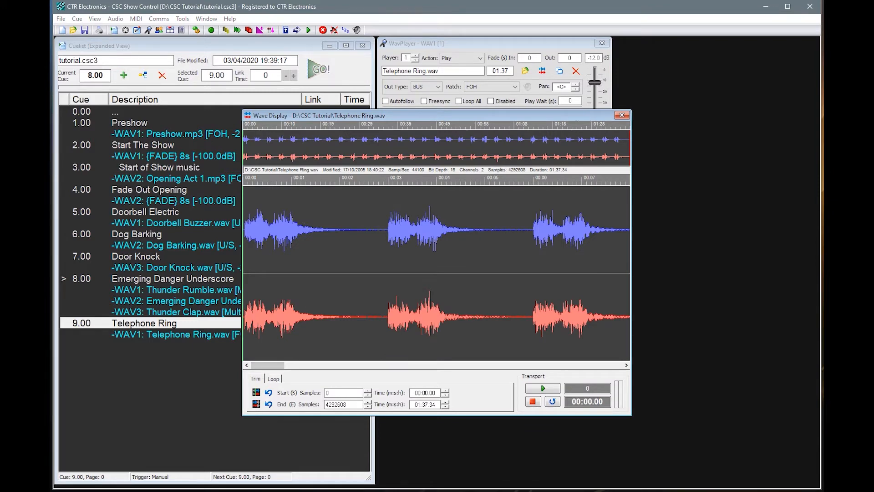
drag(269, 365, 625, 327)
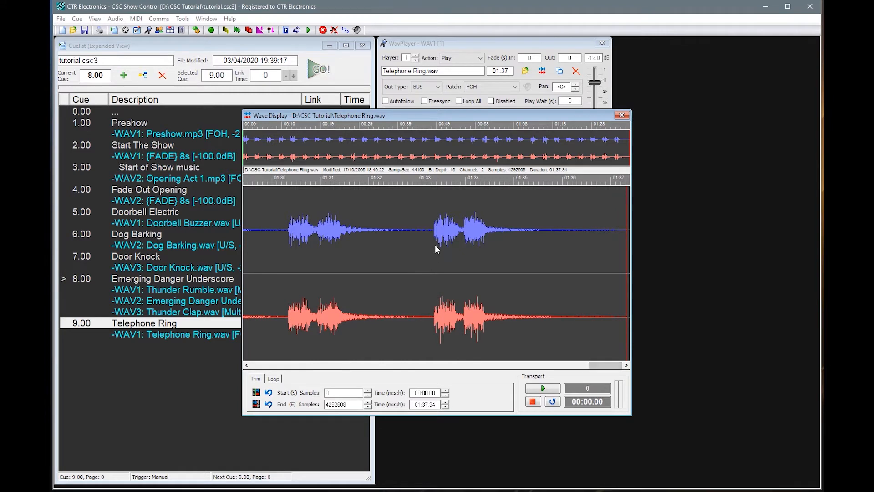
click(434, 233)
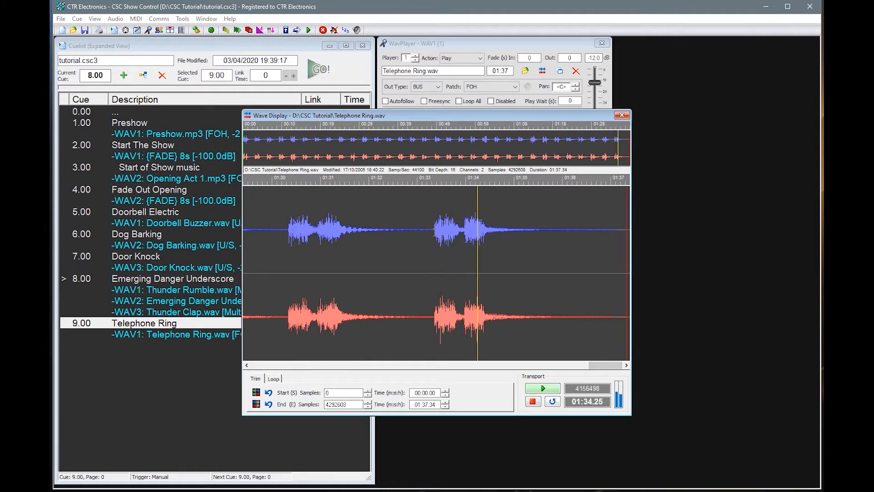
key(space)
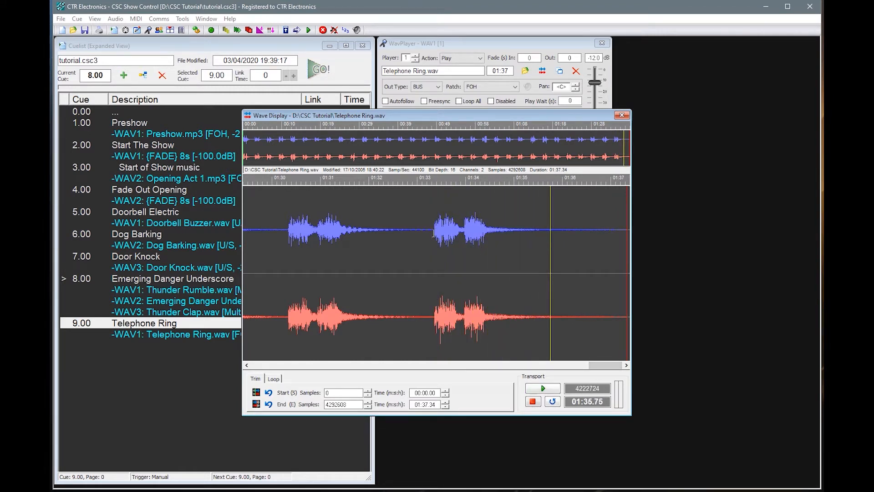
click(433, 229)
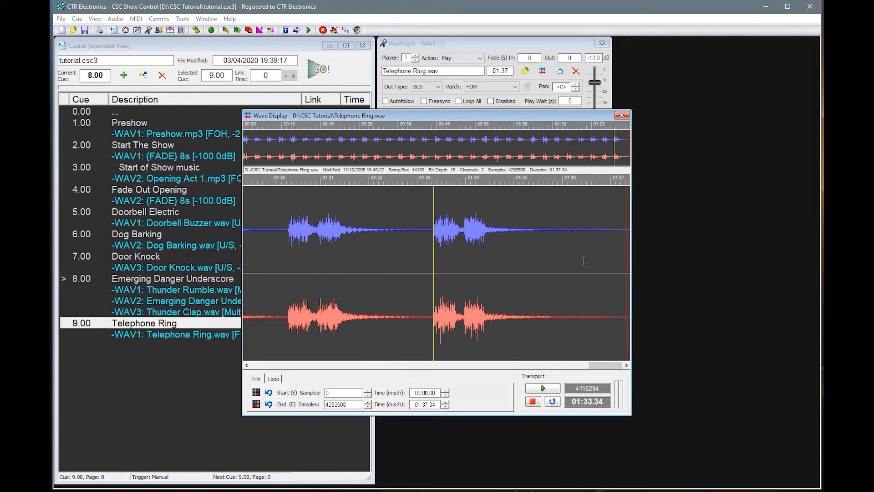
drag(606, 364, 635, 373)
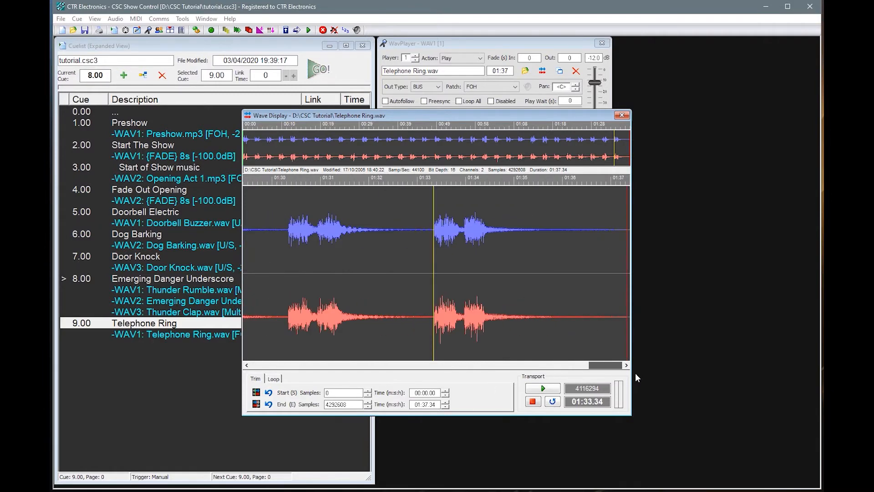
click(431, 238)
key(space)
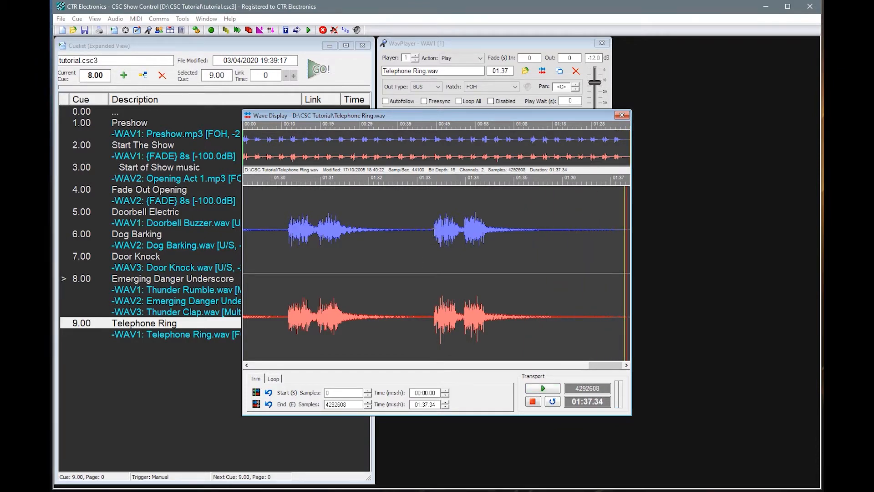
click(434, 229)
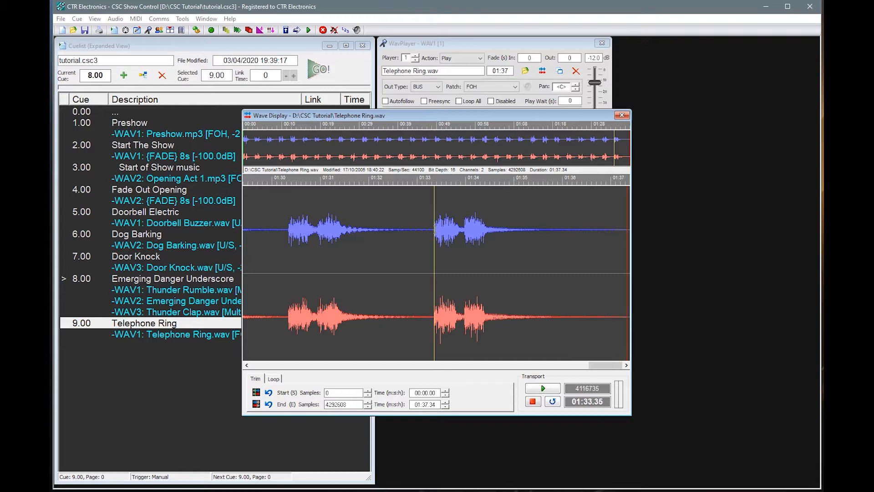
click(432, 229)
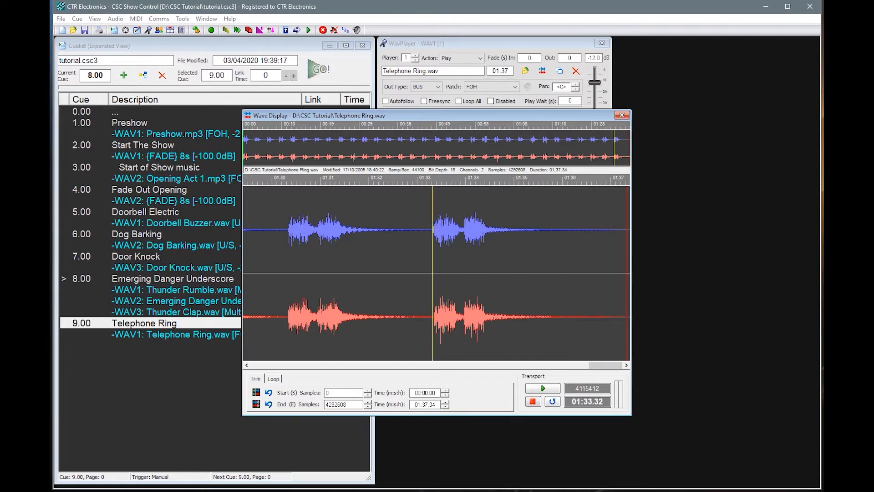
key(s)
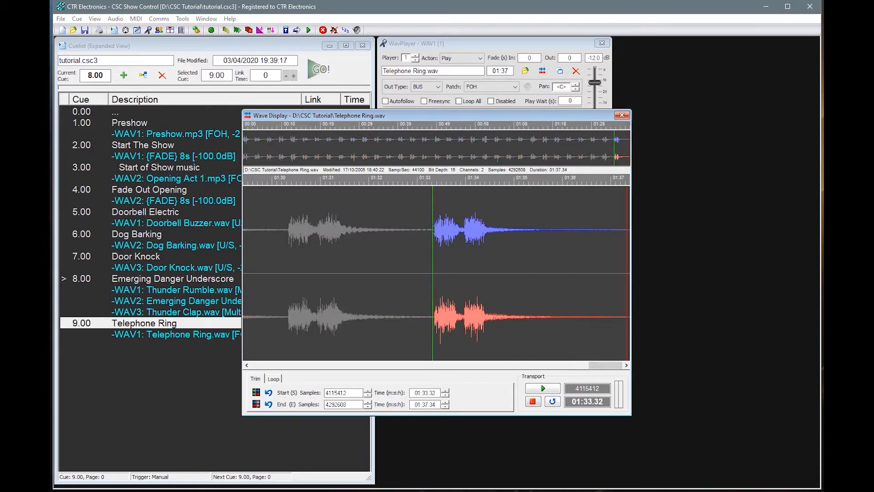
- Set the telephone ring to Loop Until Exit, with the loop in point at 01:33.34 and the loop out point at 01:35.67
click(273, 379)
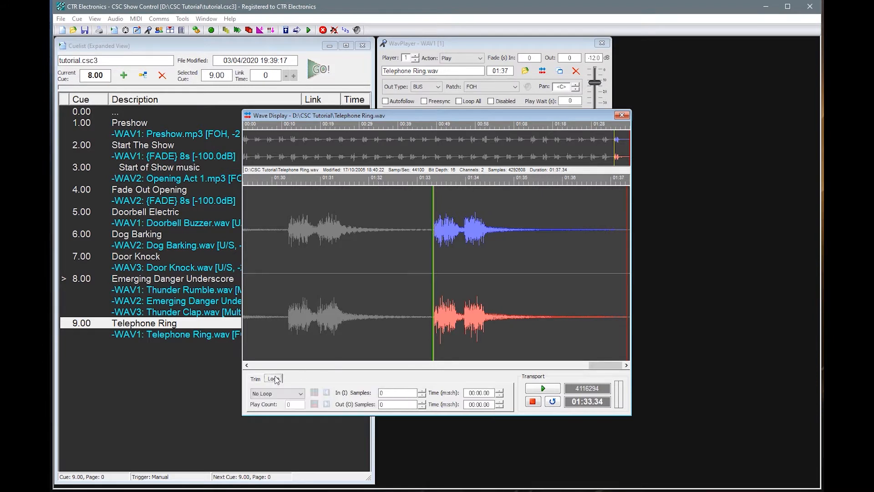
click(294, 394)
click(281, 410)
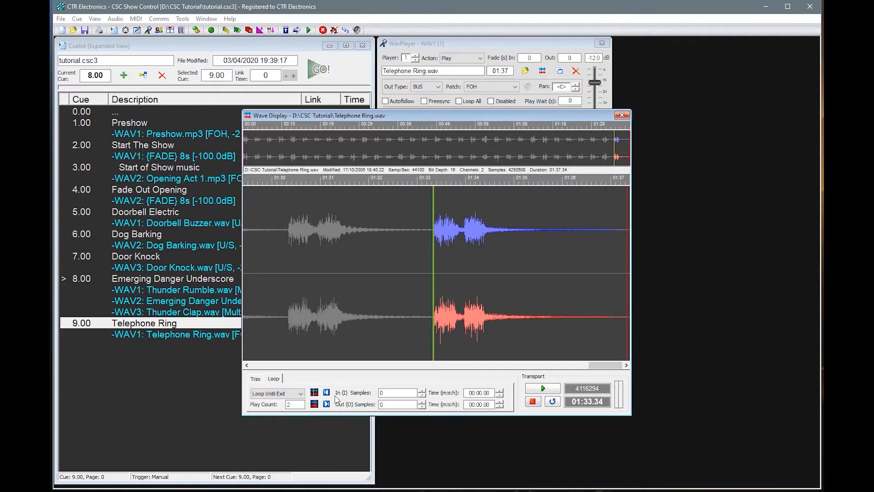
click(314, 392)
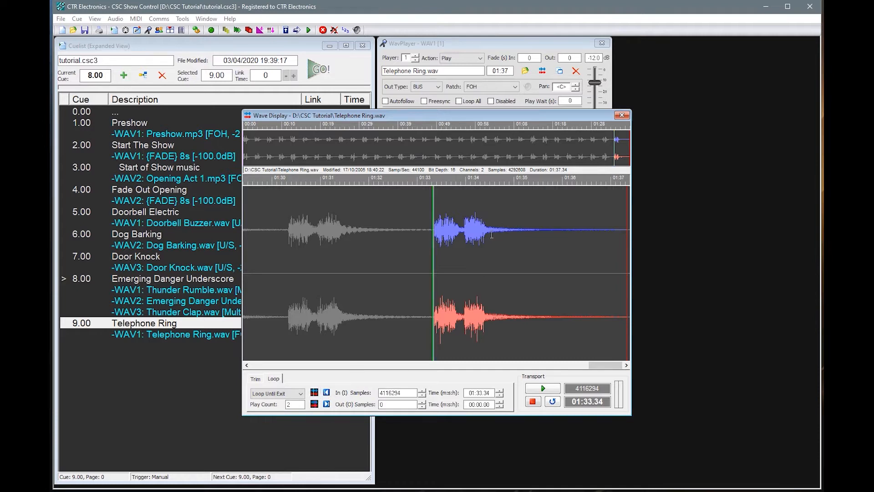
key(space)
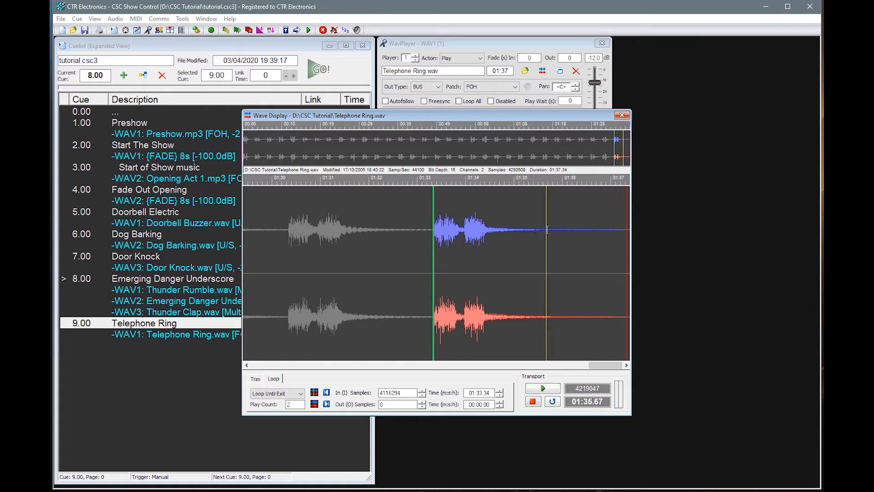
click(314, 404)
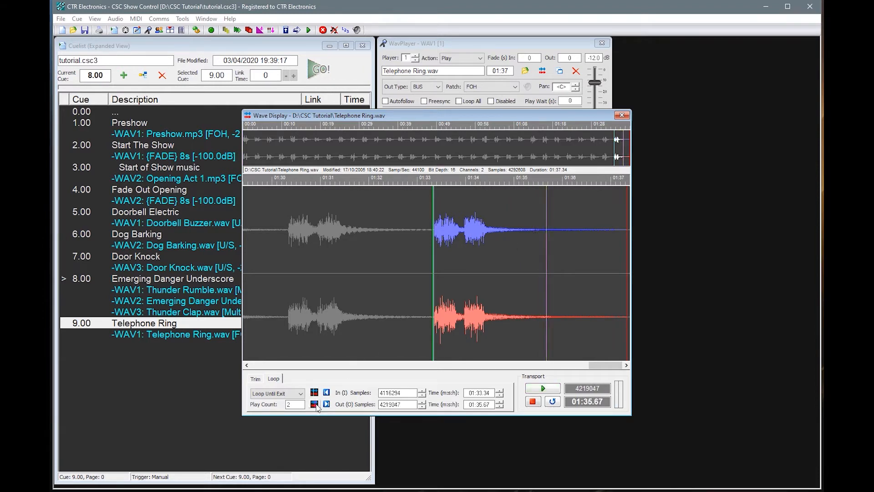
- Audition the telephone ring loop and move its loop out point to 01:35.89
click(422, 258)
key(space)
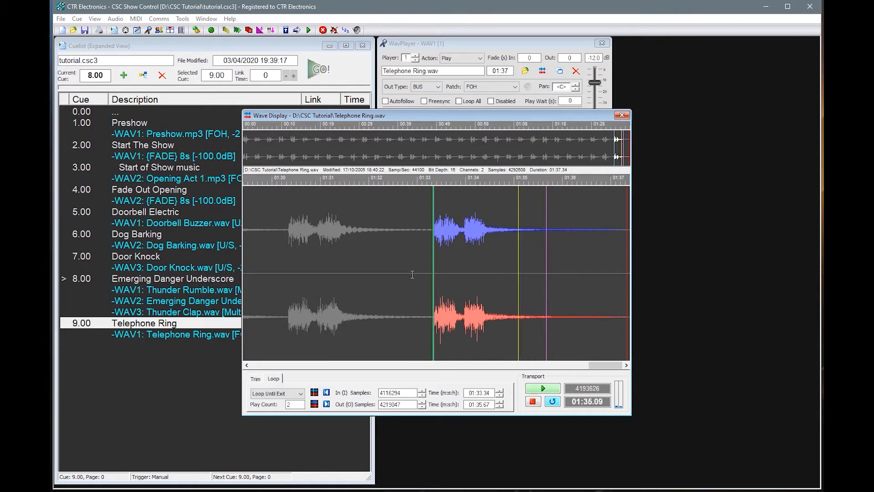
key(space)
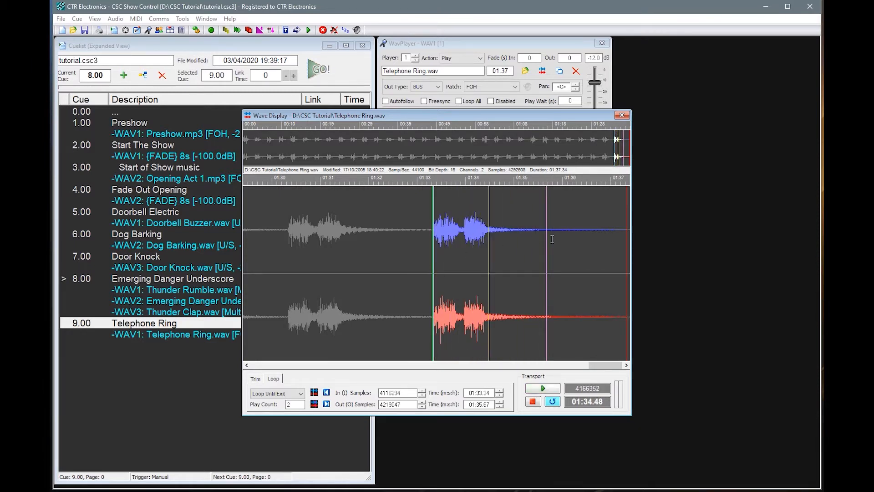
click(557, 243)
click(314, 404)
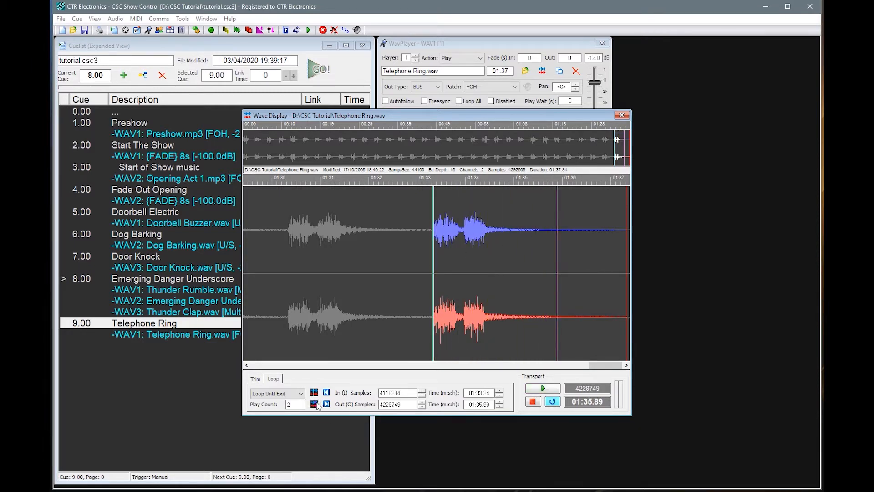
- Play the loop again, move its loop in point to 01:33.35 and close the wave display
click(422, 254)
key(space)
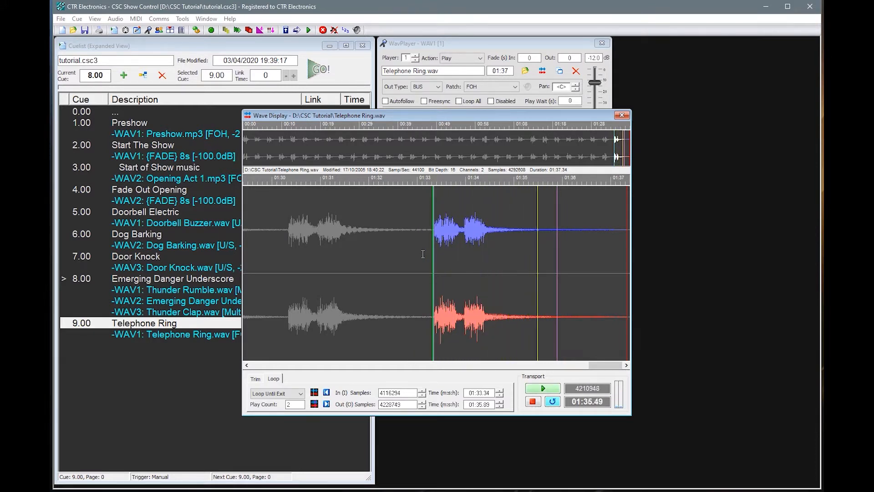
key(space)
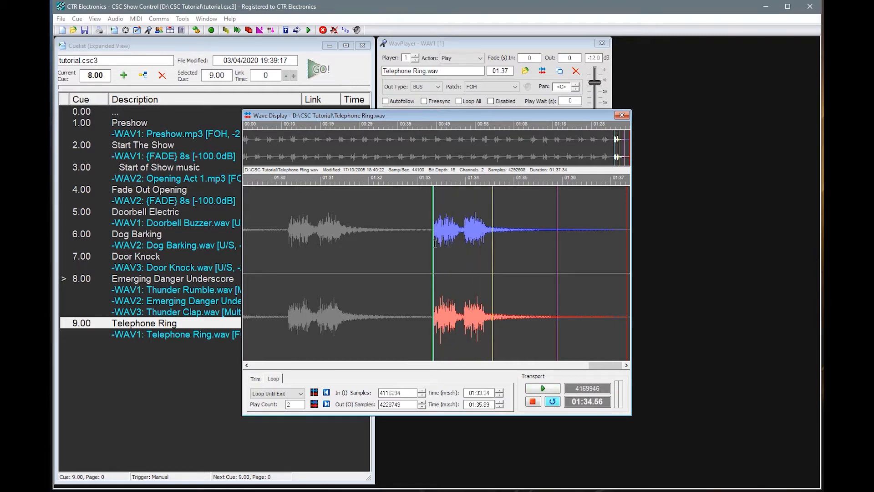
click(435, 244)
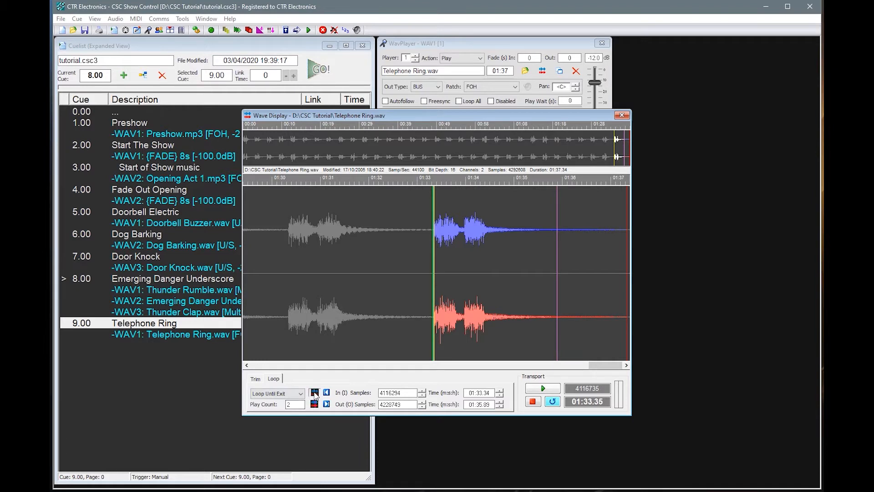
click(314, 393)
key(space)
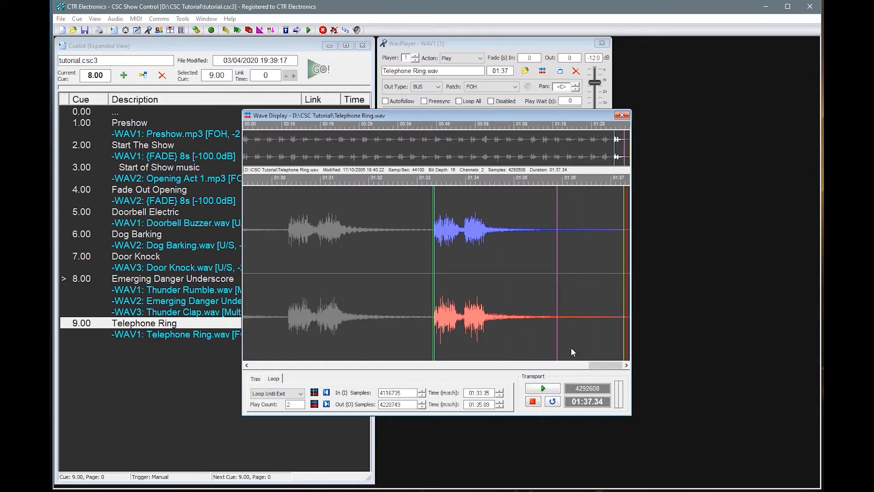
click(622, 116)
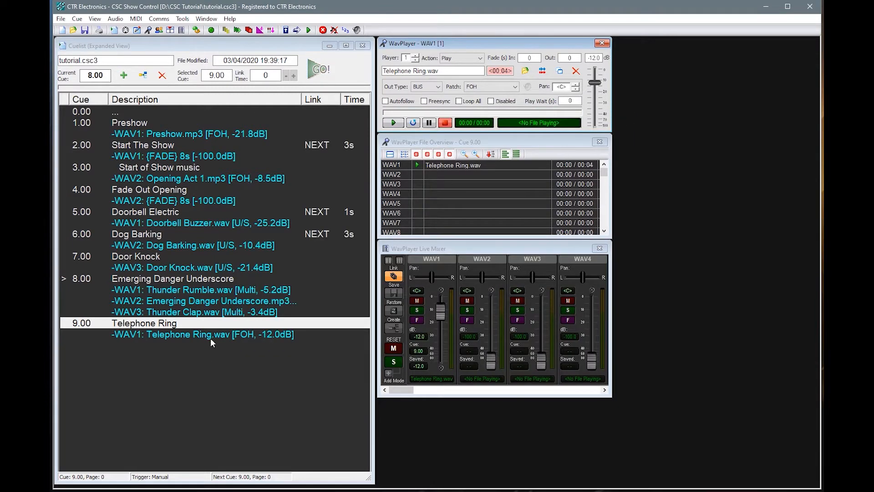
- Test-run the Telephone Ring cue's loop, then review the action options for its WAV1 player
click(172, 324)
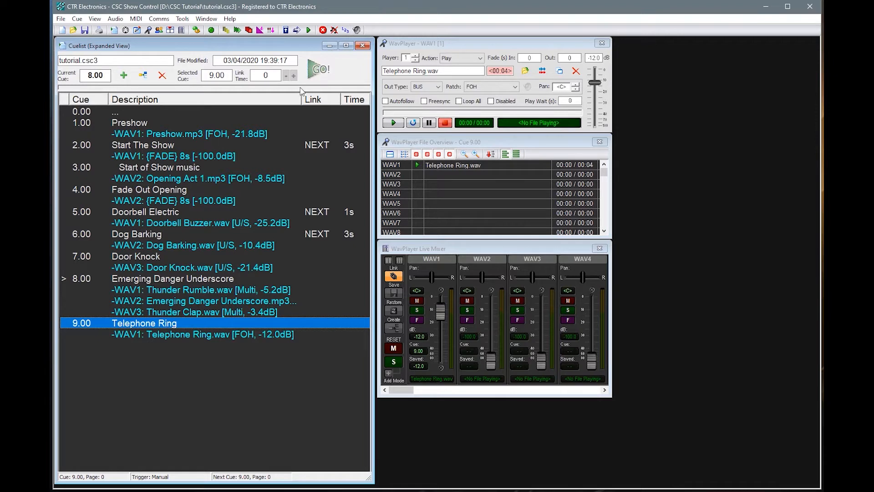
click(318, 69)
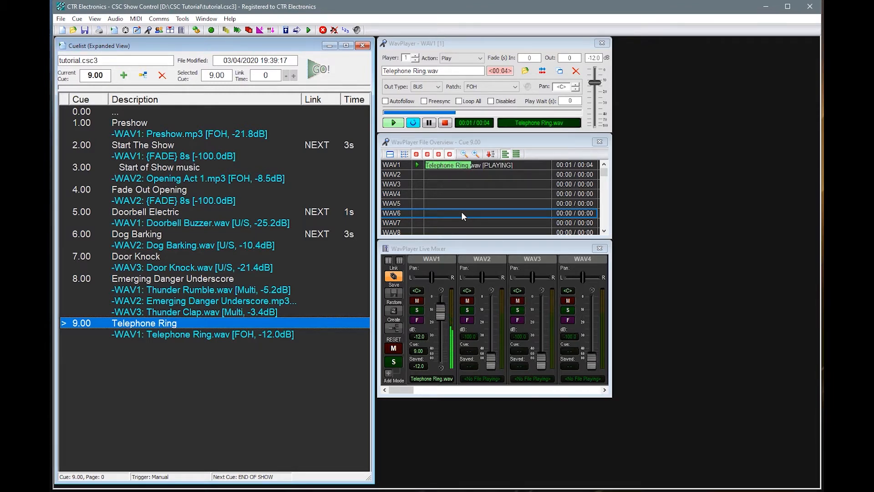
key(Escape)
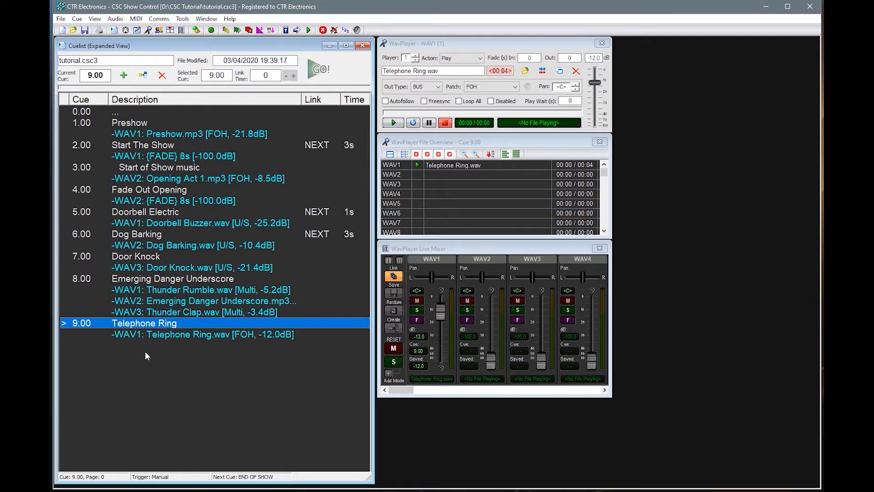
click(471, 58)
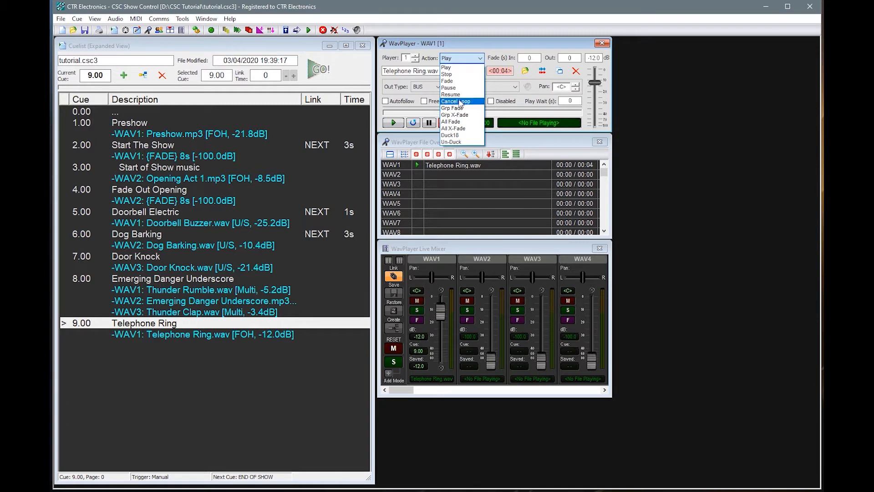
click(459, 68)
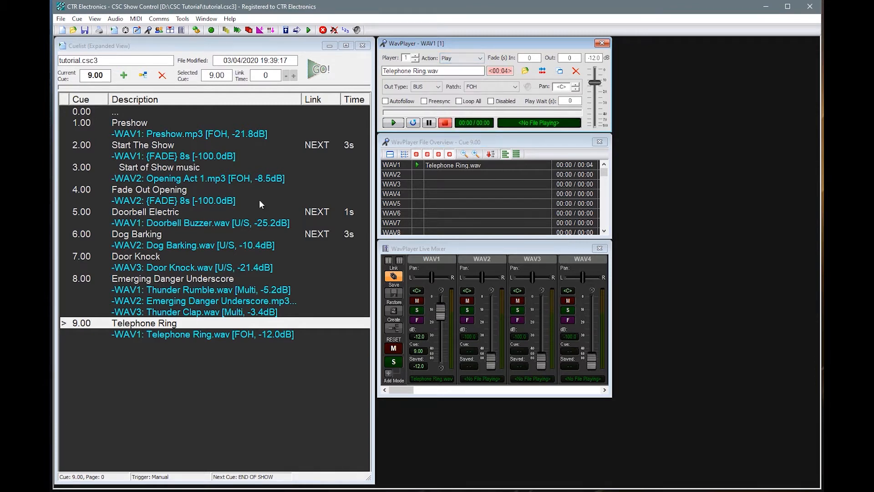
- Add a new cue named "Stop Phone" directly after the Telephone Ring cue
click(164, 324)
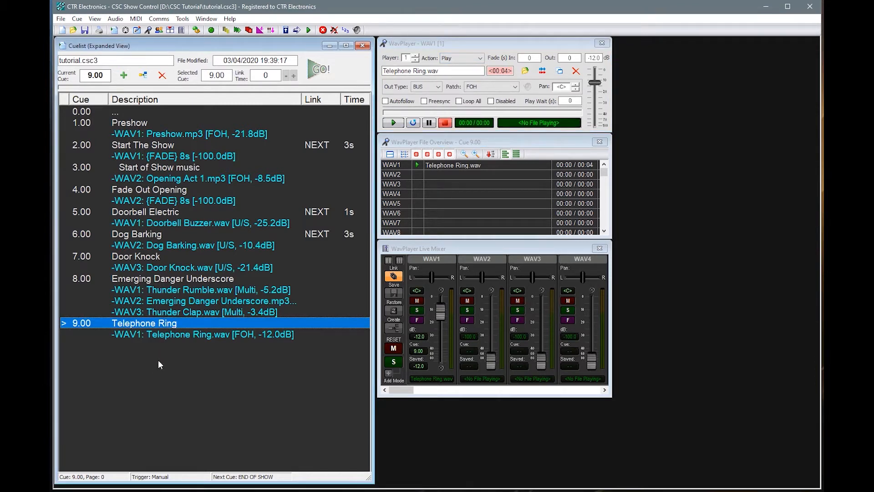
key(Insert)
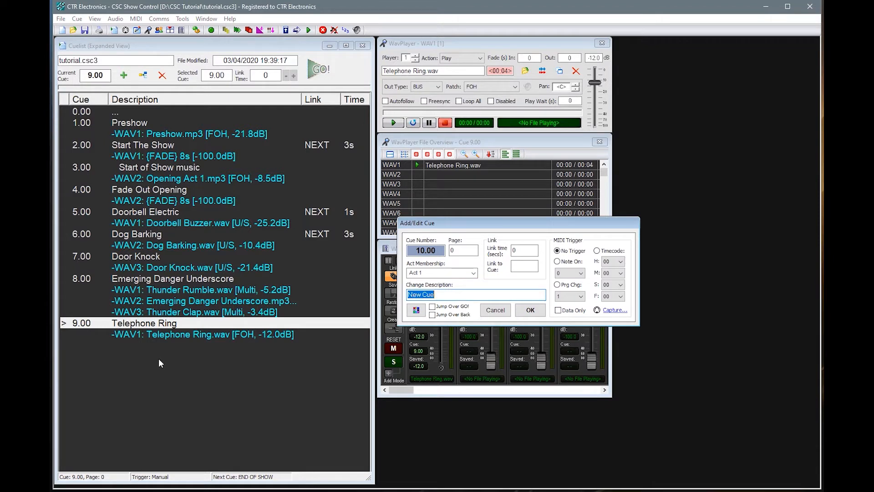
text(St)
text(Stop P)
text(hone)
key(Return)
- Set the WAV1 player's action in the Stop Phone cue to Cancel Loop
click(447, 168)
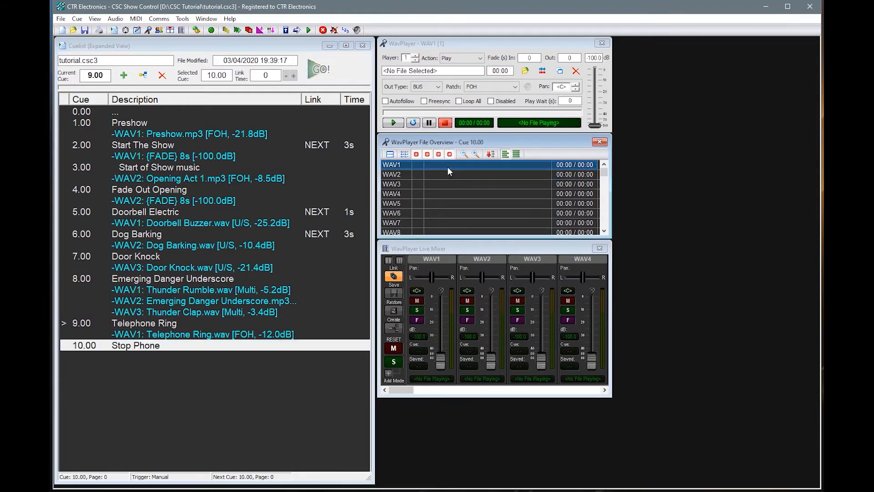
click(456, 59)
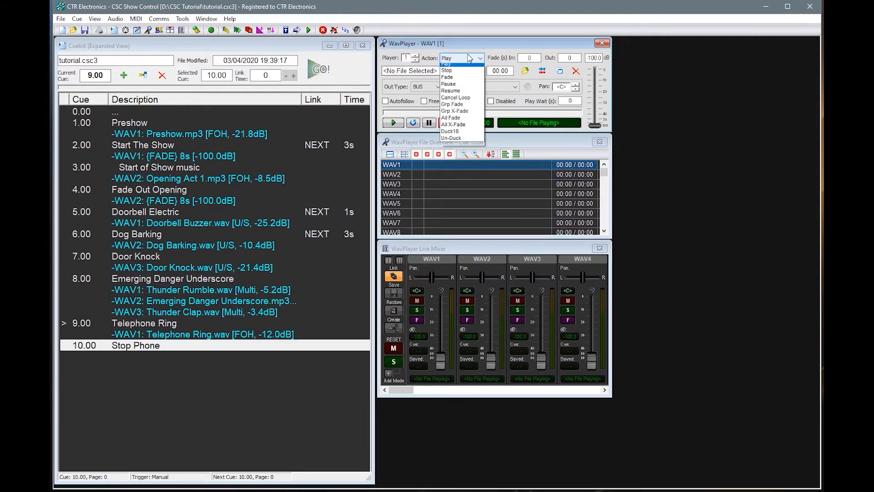
click(455, 80)
click(461, 64)
click(453, 105)
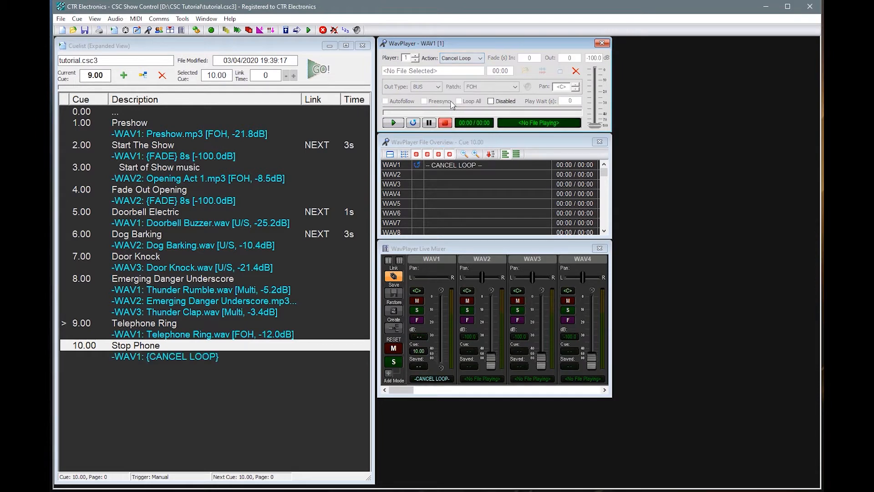
- Test-run the Telephone Ring cue twice, ending the looping ring each time with the Stop Phone cue
double_click(163, 324)
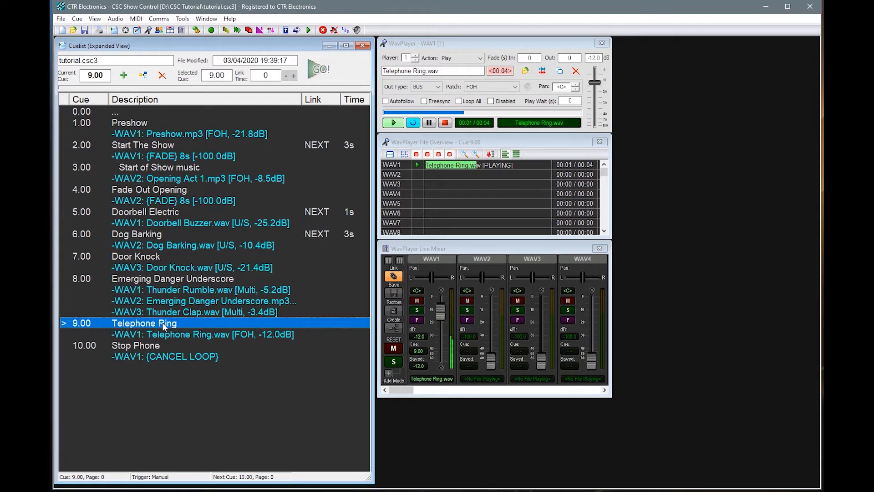
key(space)
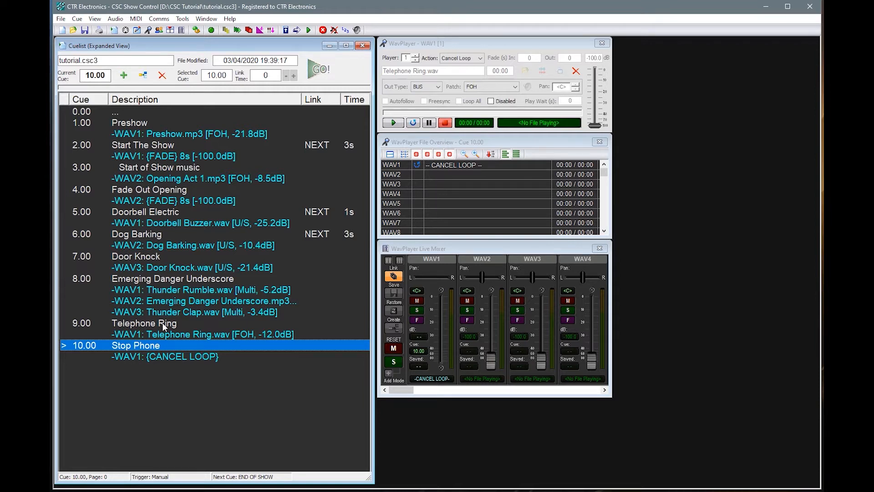
key(Up)
key(Up)
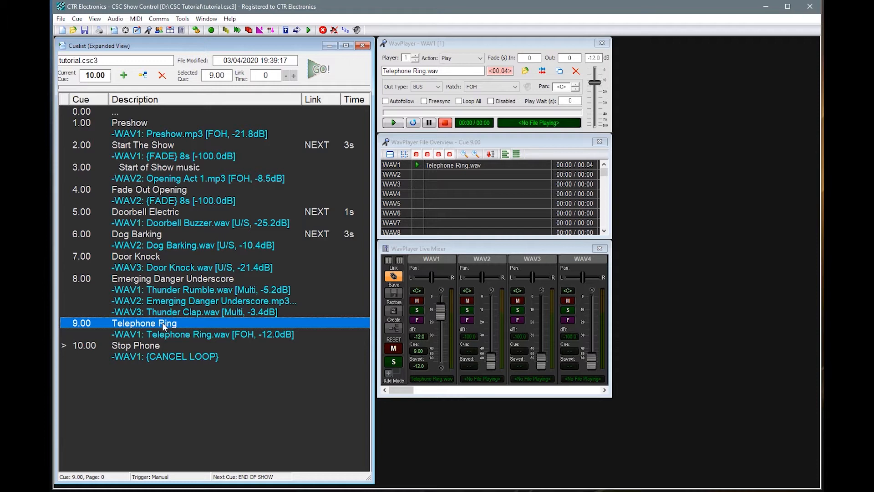
key(space)
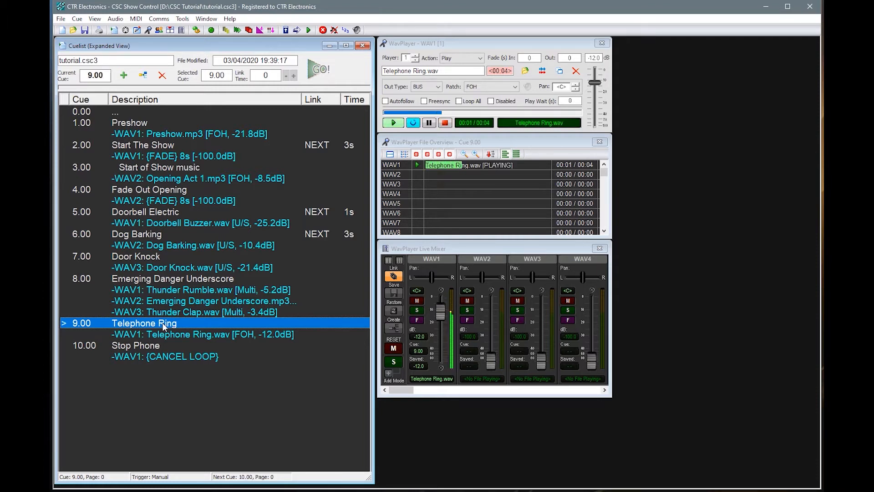
key(space)
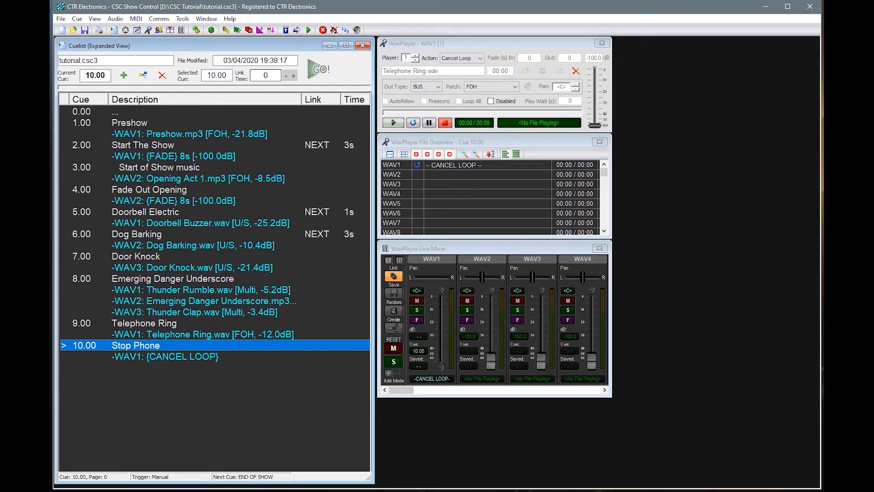
- In the audio setup, switch the audio driver to ASIO with ASIO Hammerfall DSP as the device
click(118, 21)
click(143, 234)
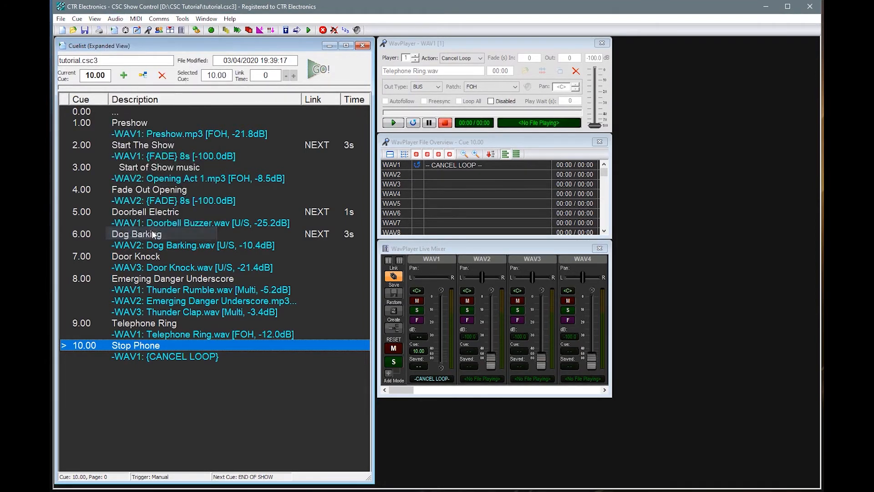
click(370, 152)
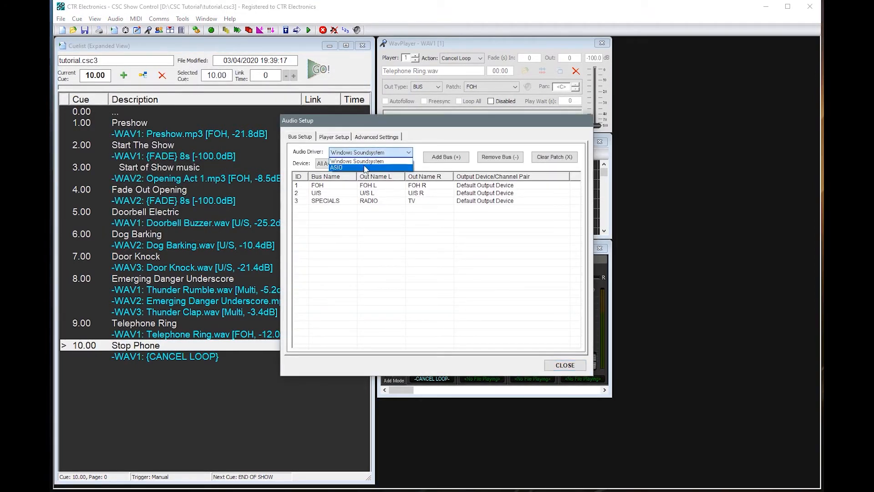
click(361, 171)
click(361, 164)
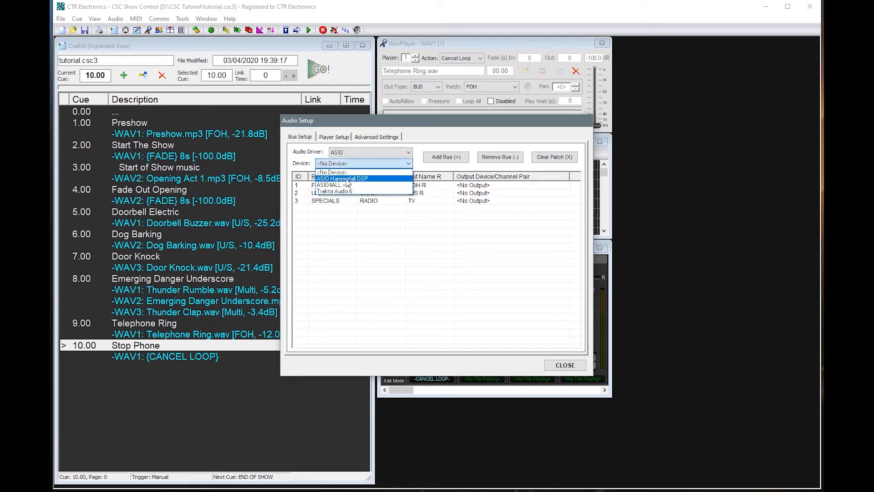
click(351, 189)
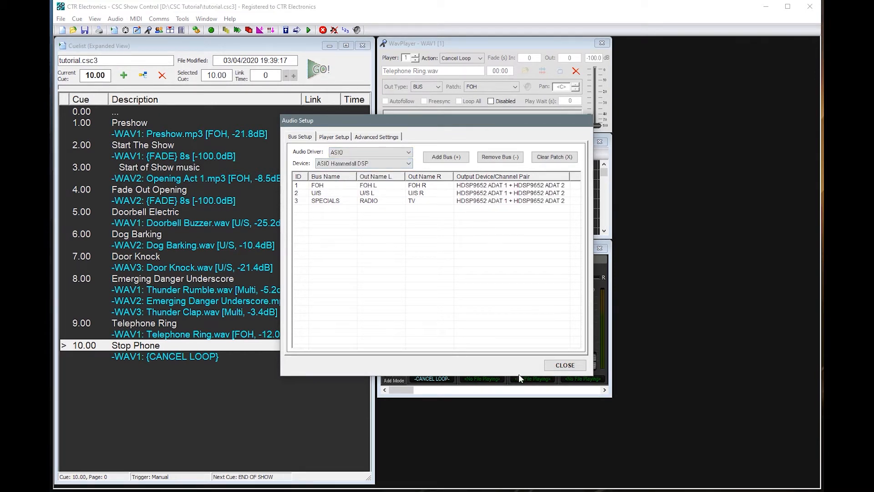
- Assign the FOH, U/S and SPECIALS buses to the HDSP9652 ADAT 3 + HDSP9652 ADAT 4 outputs and close the audio setup
right_click(511, 189)
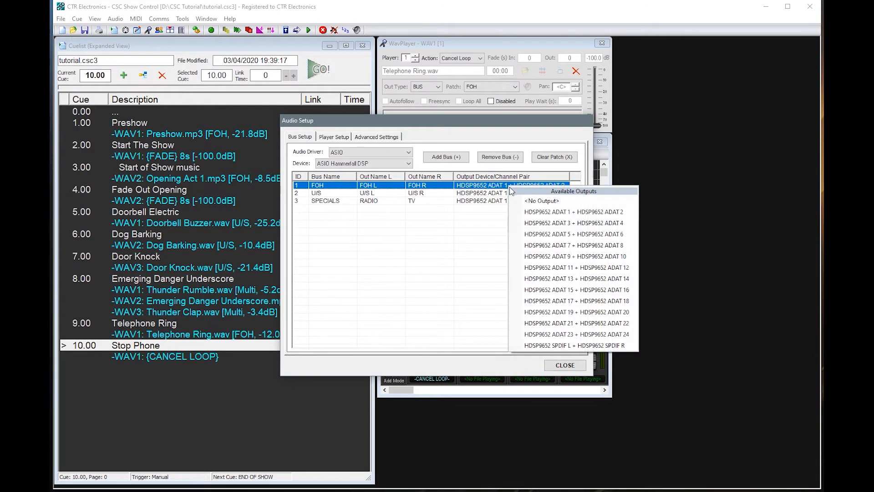
click(537, 223)
right_click(510, 193)
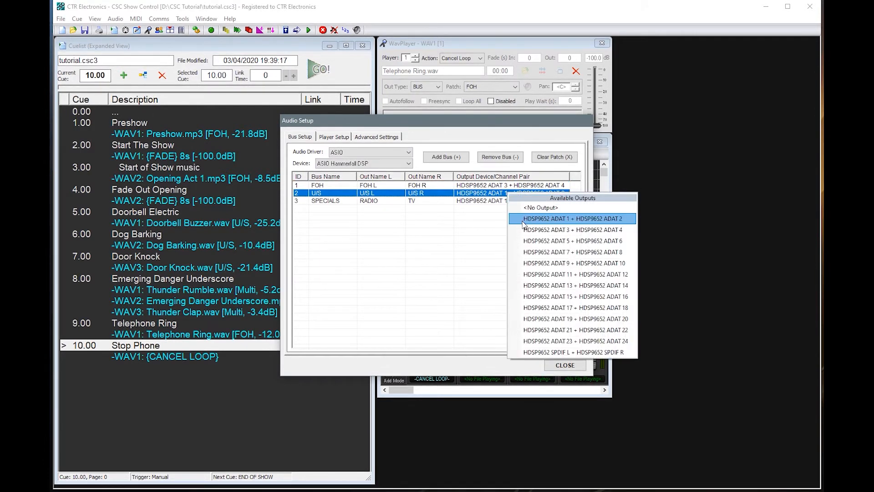
click(537, 229)
right_click(517, 201)
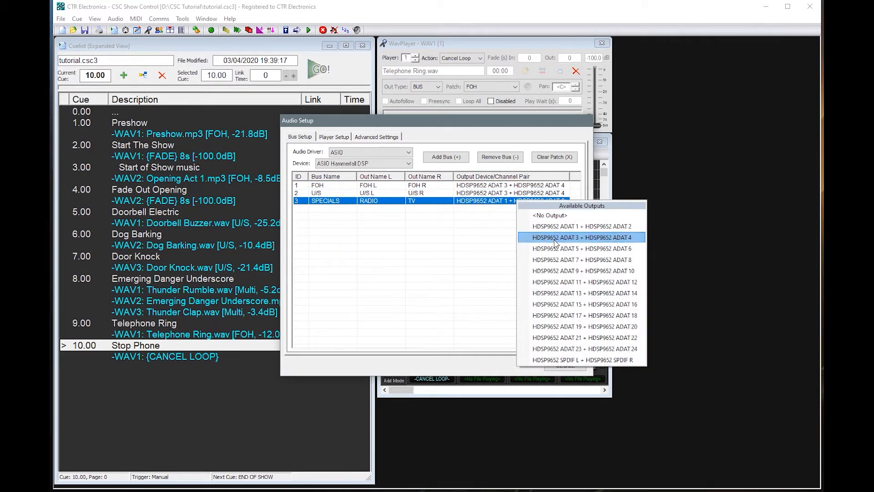
click(546, 238)
click(561, 365)
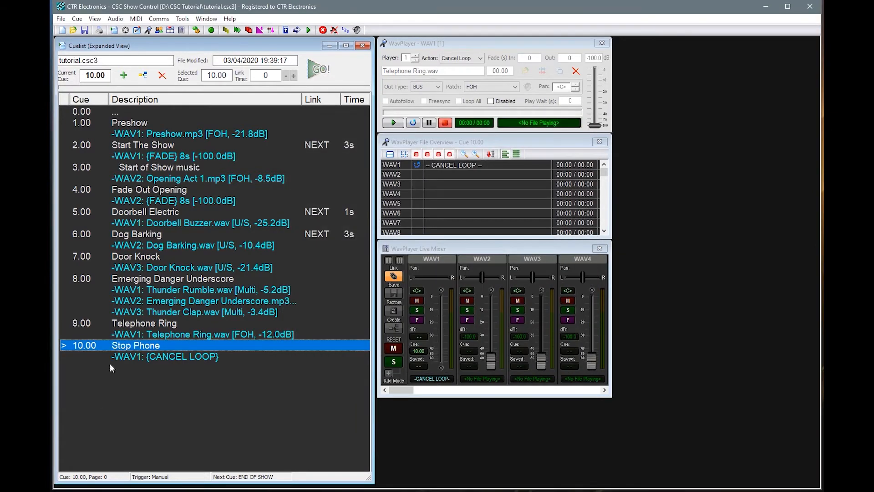
- Run the Telephone Ring cue through the new audio outputs and end it with the Stop Phone cue
double_click(152, 321)
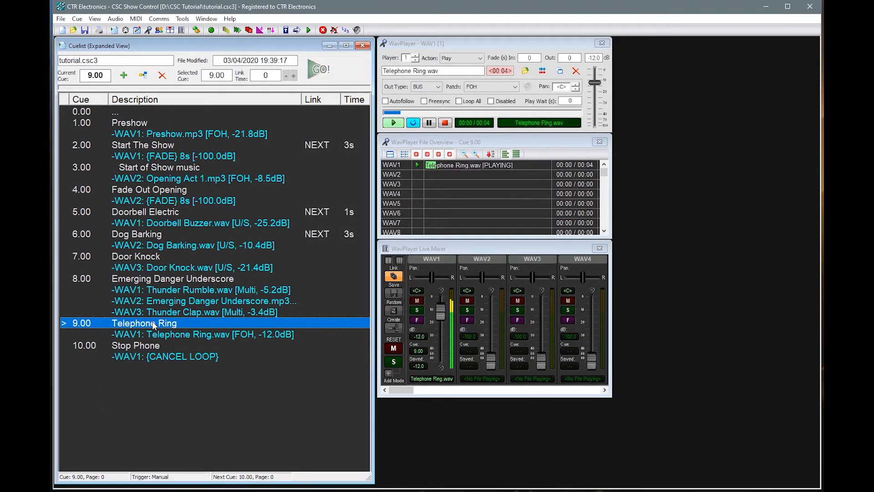
key(space)
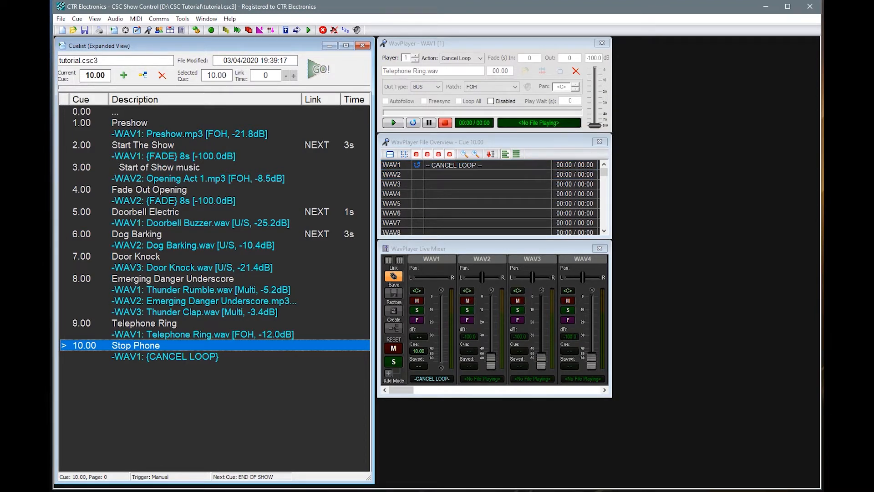
- Add Telephone Pick Up.wav to WAV2 and Telephone Receiver Picked Up.mp3 to WAV3 of the Stop Phone cue from the CSC Tutorial folder
key(alt+Tab)
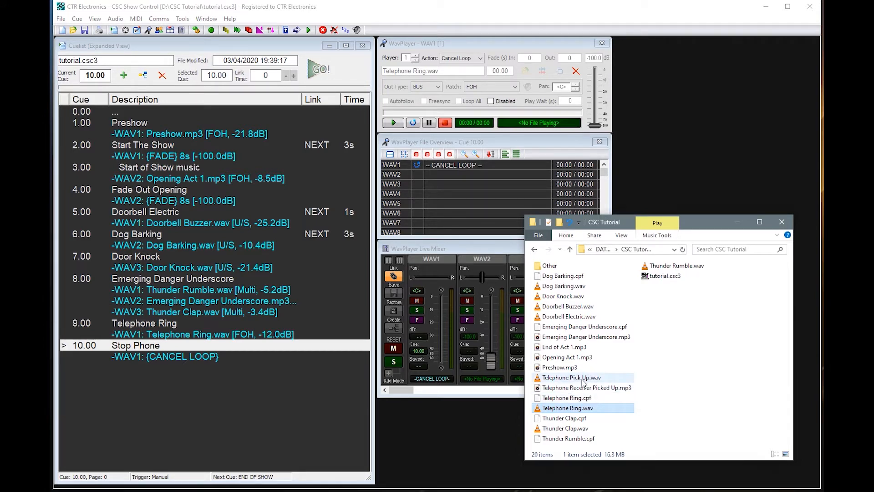
drag(584, 382, 469, 175)
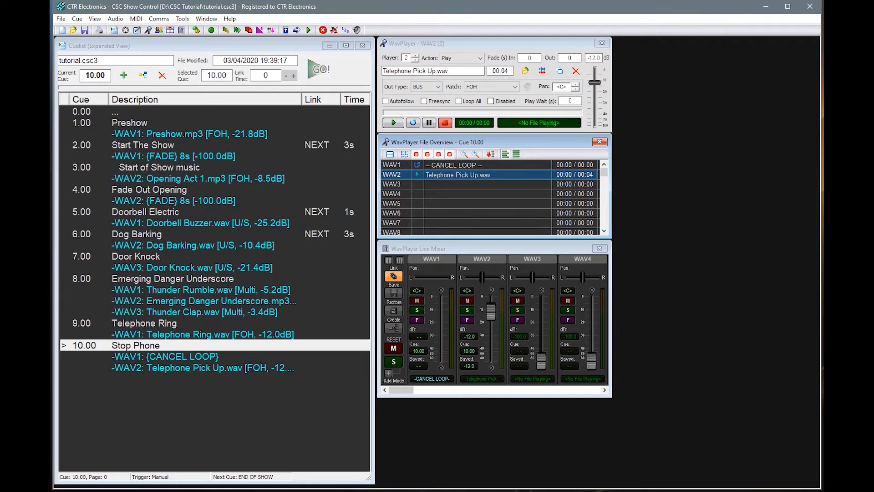
key(alt+Tab)
drag(587, 388, 464, 168)
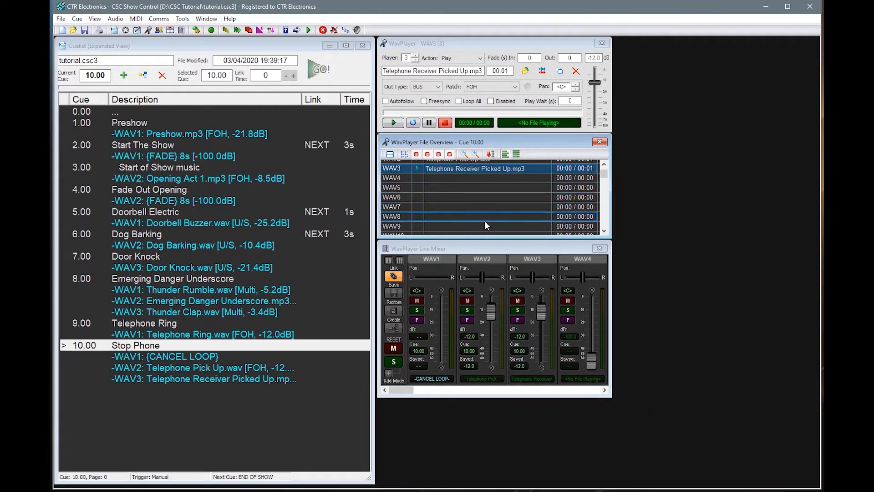
- Audition the Telephone Pick Up.wav and Telephone Receiver Picked Up.mp3 sounds of the Stop Phone cue to compare them
scroll(484, 221, up, 1)
click(460, 175)
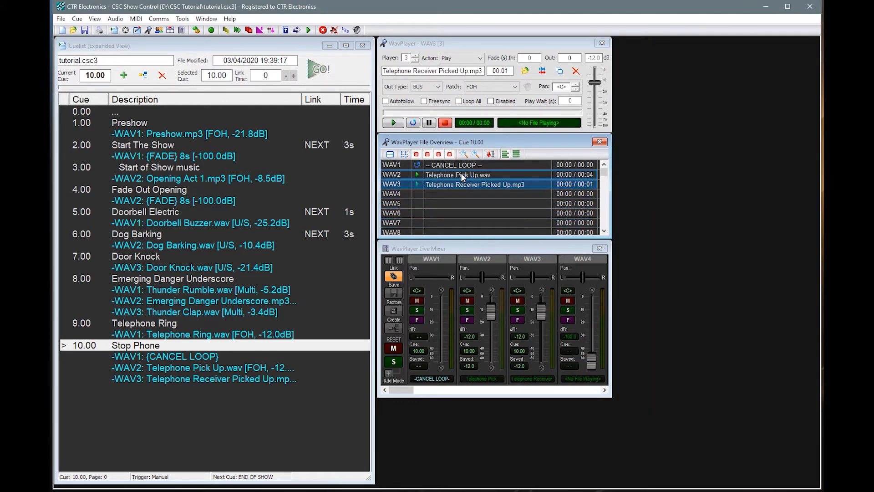
click(394, 123)
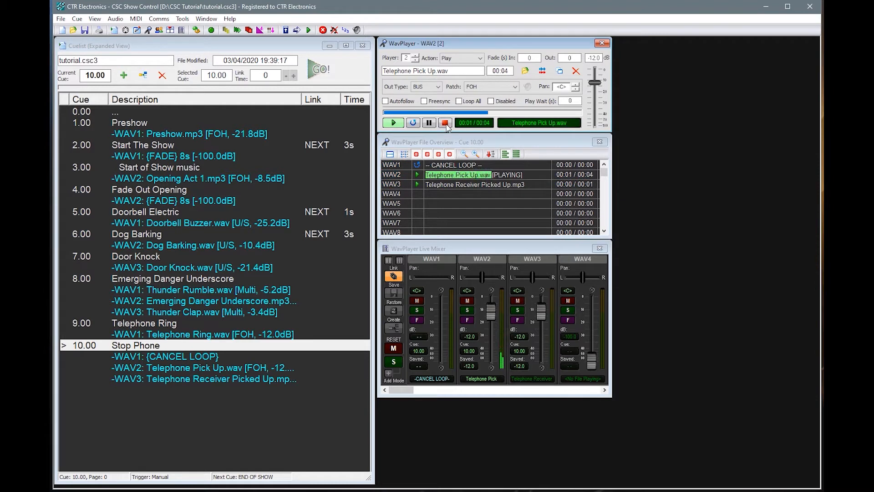
click(445, 123)
click(455, 183)
click(394, 123)
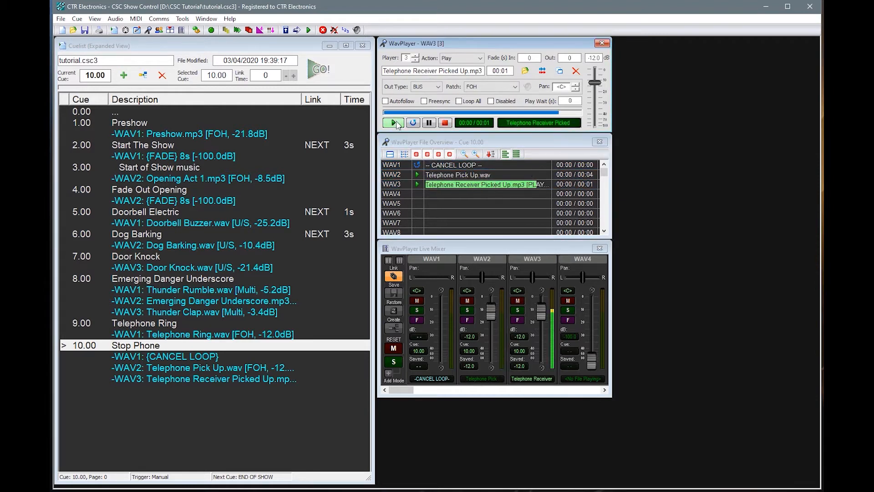
click(445, 123)
click(469, 185)
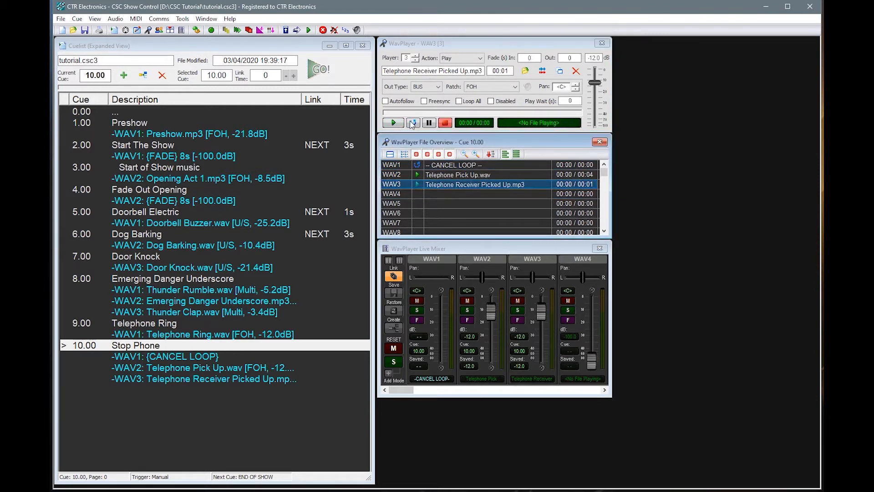
click(394, 123)
click(455, 175)
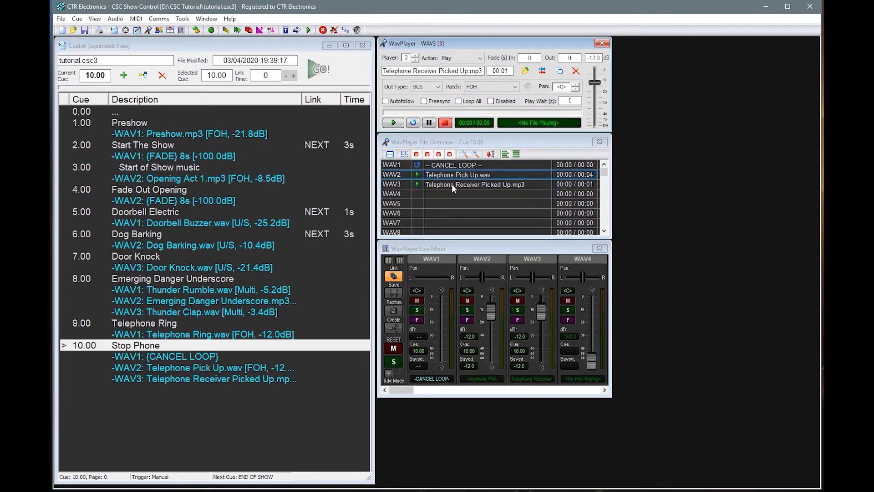
click(394, 122)
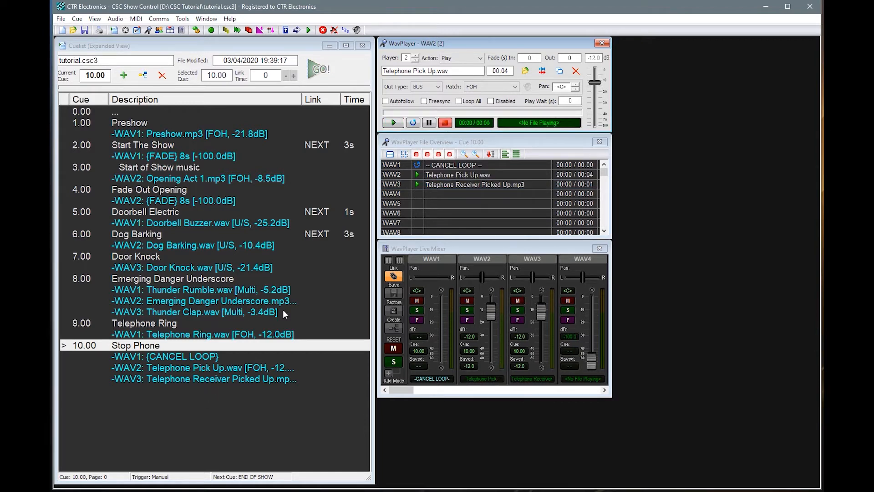
- Change the Stop Phone cue's WAV1 action to Fade with a fade time of 0.2 s
click(459, 164)
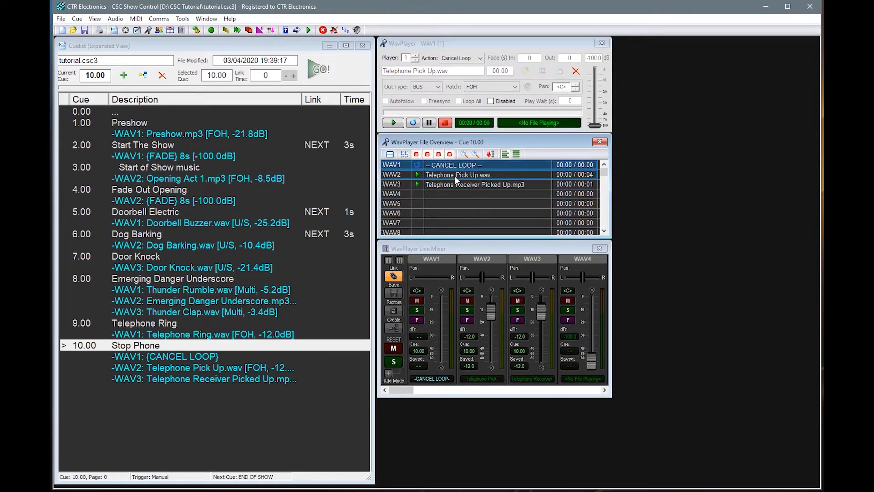
click(475, 60)
click(459, 88)
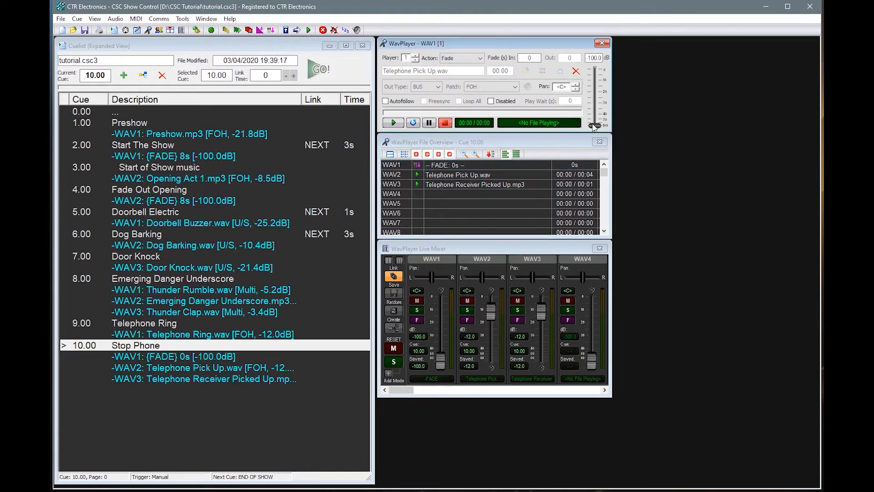
click(530, 59)
text(.2)
- Play the Telephone Ring cue and trigger Stop Phone to check the quick fade with the pick-up sounds
click(152, 322)
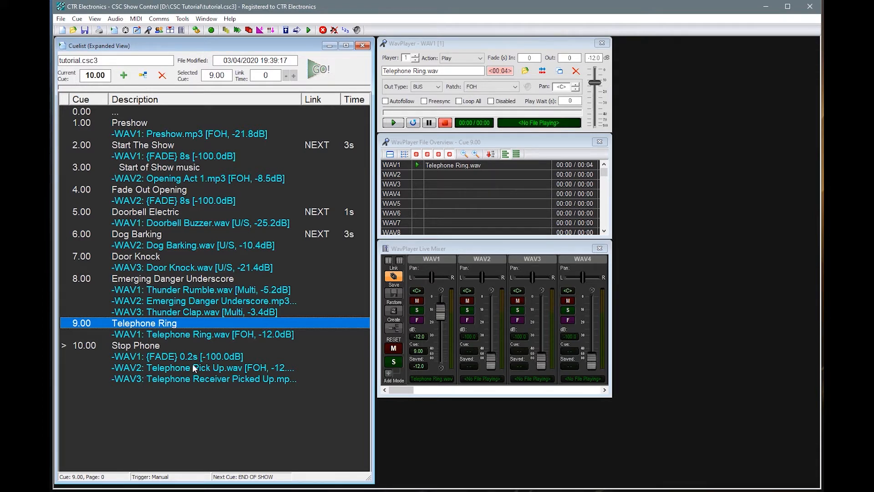
key(space)
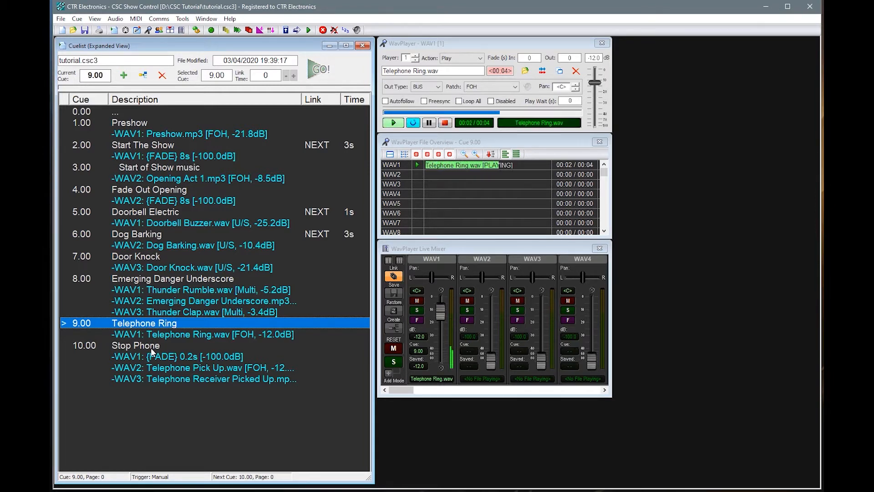
key(space)
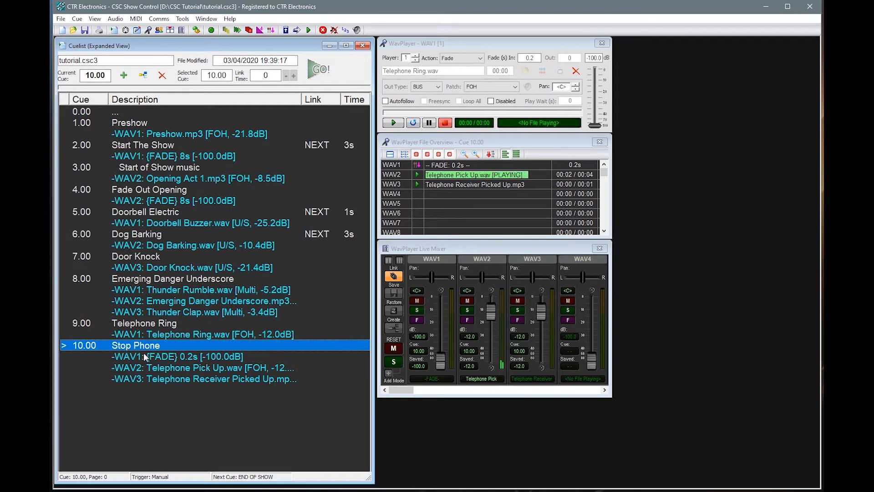
- Trim the start of the Stop Phone cue's Telephone Pick Up.wav on WAV2 to 00:00.16, just before the main click
click(465, 173)
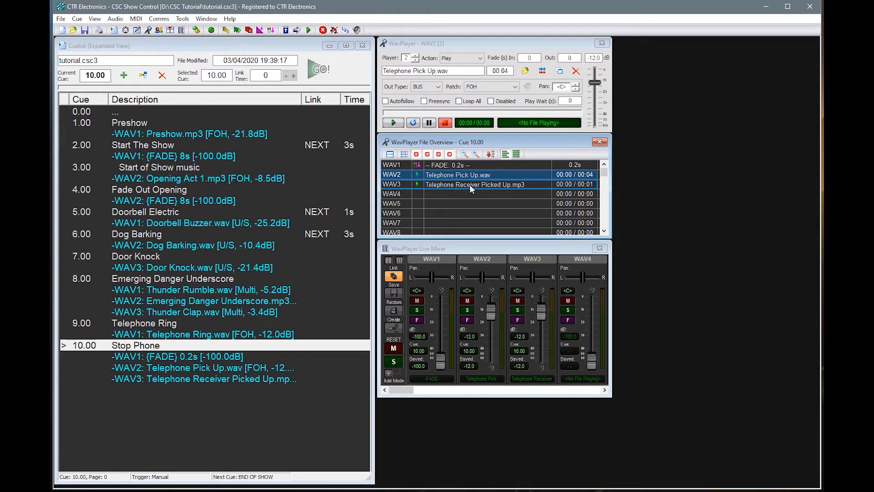
click(546, 74)
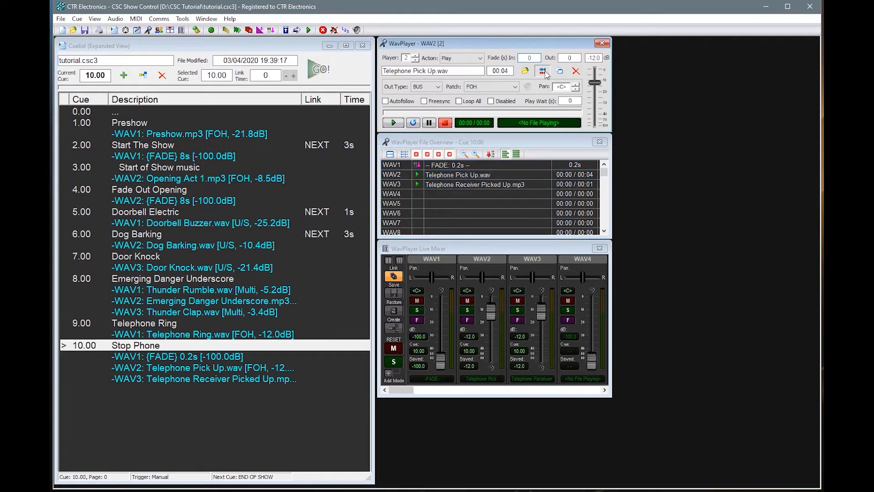
click(543, 71)
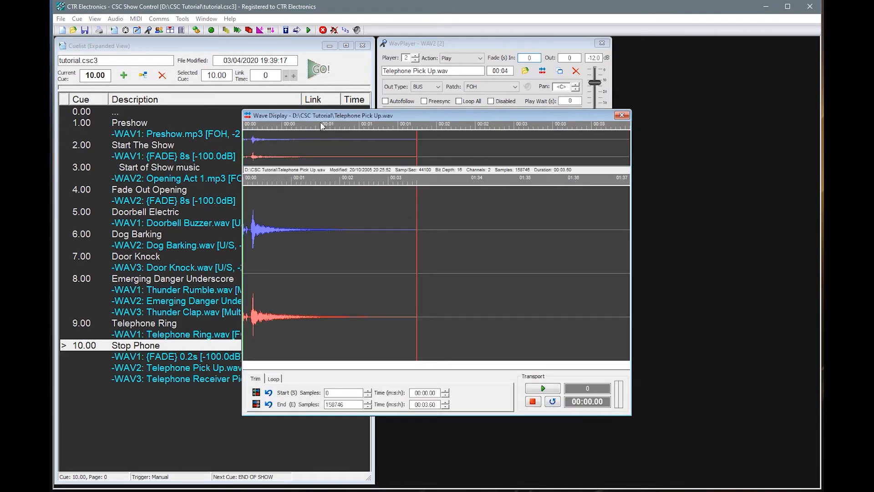
drag(329, 114, 321, 74)
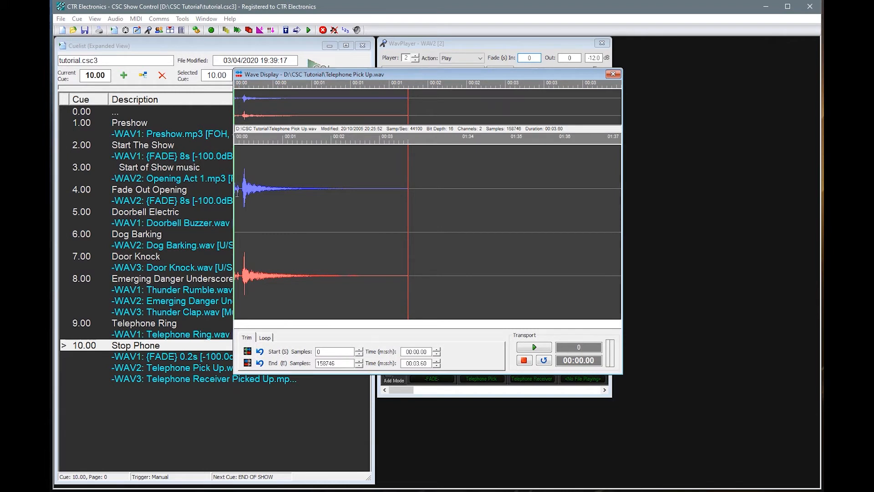
click(242, 189)
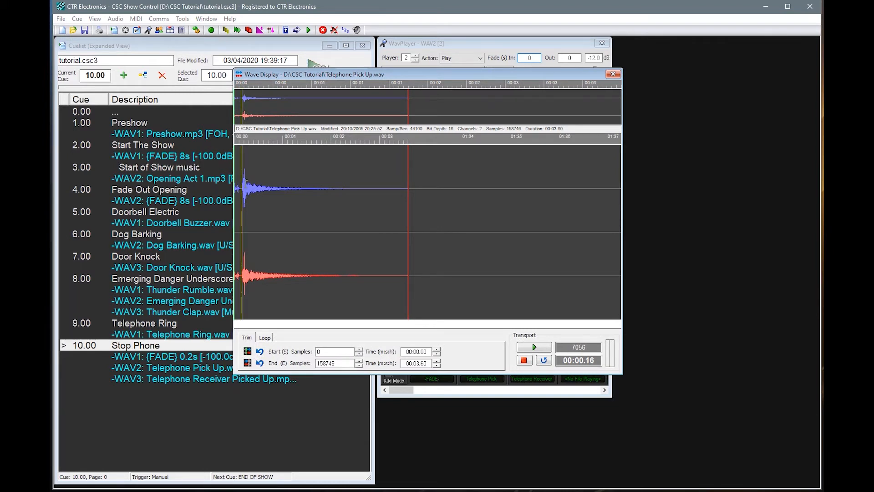
key(space)
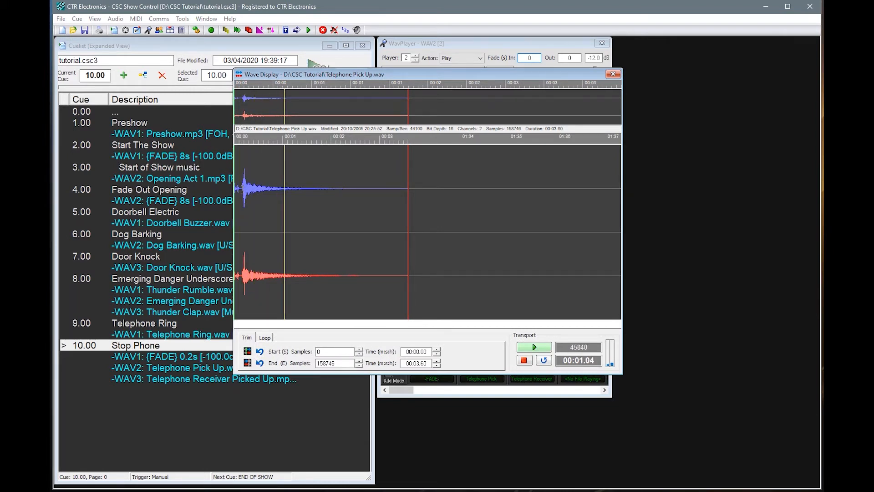
key(space)
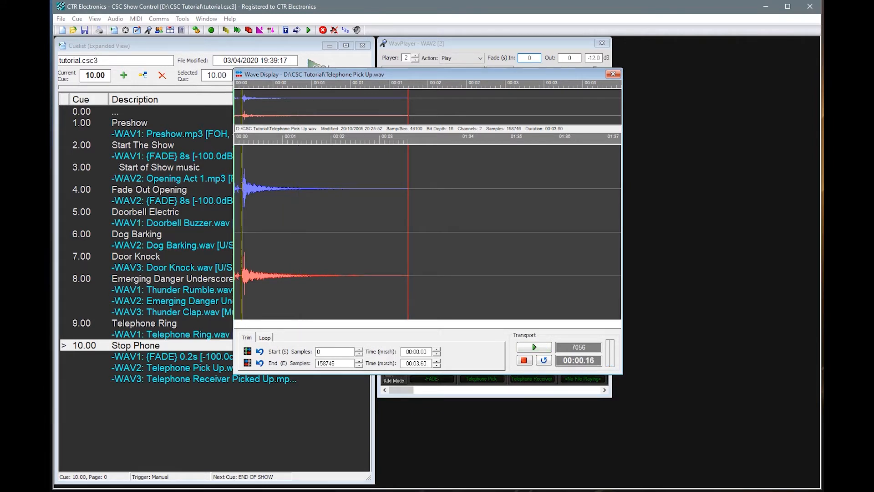
click(613, 73)
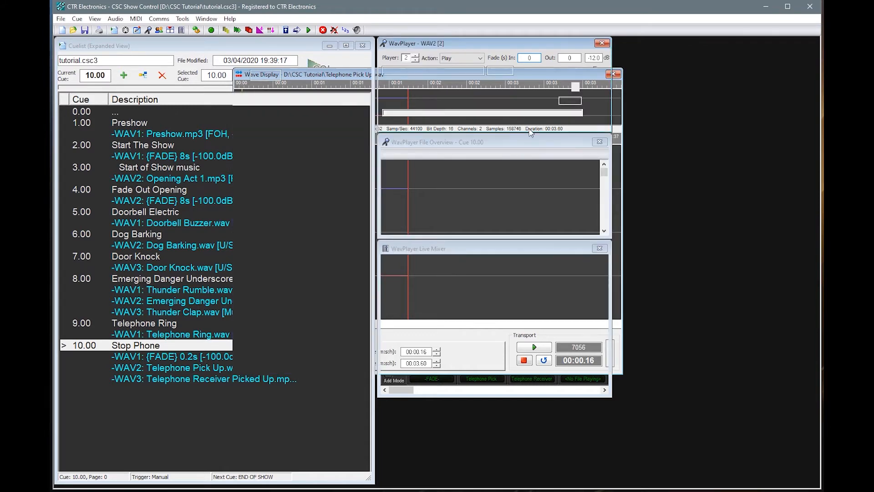
- Raise the level of Telephone Receiver Picked Up.mp3 on WAV3 to -3.8 dB, auditioning the sound before and after
click(452, 183)
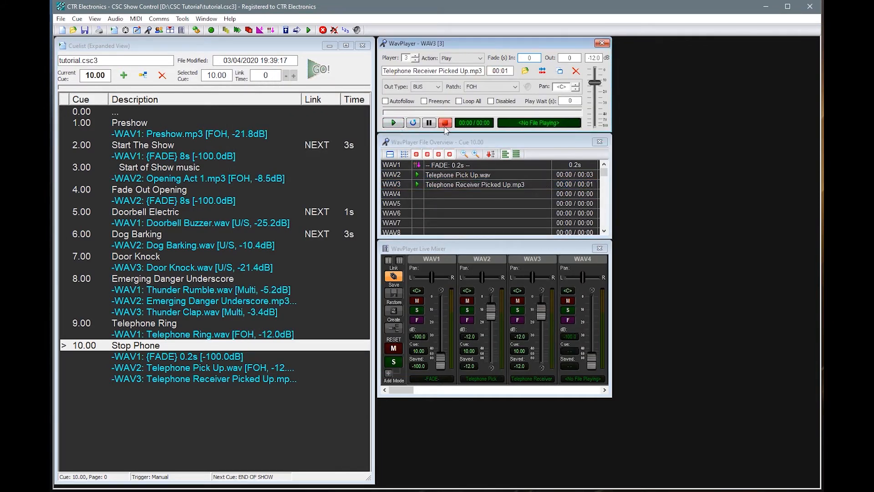
click(394, 123)
drag(594, 83, 595, 73)
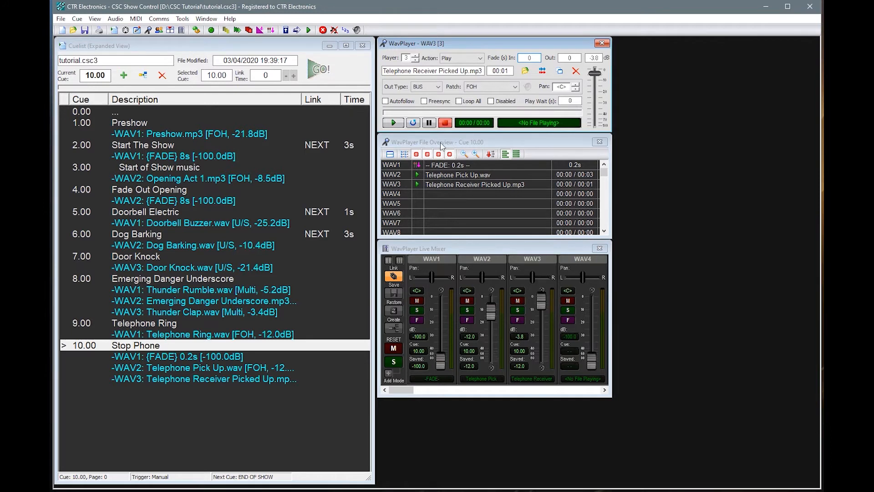
click(395, 124)
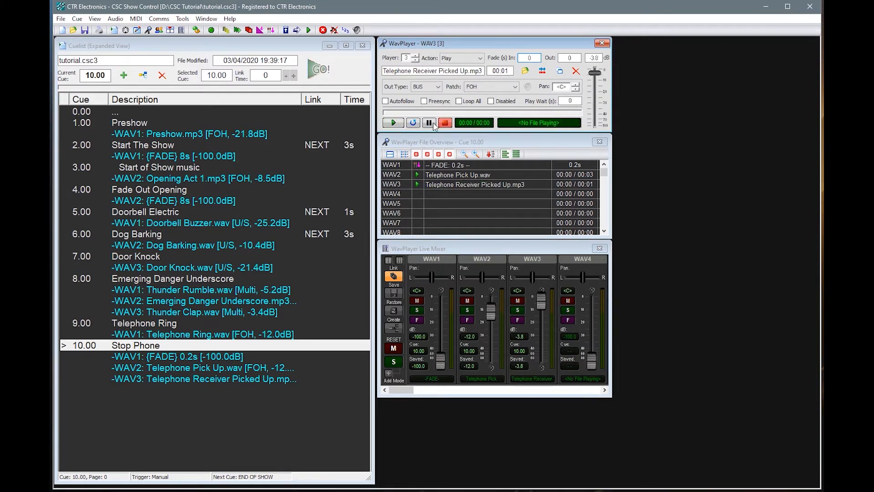
- Play the Telephone Ring cue and trigger Stop Phone to check the trimmed pick-up and the louder receiver sound
click(170, 324)
double_click(175, 321)
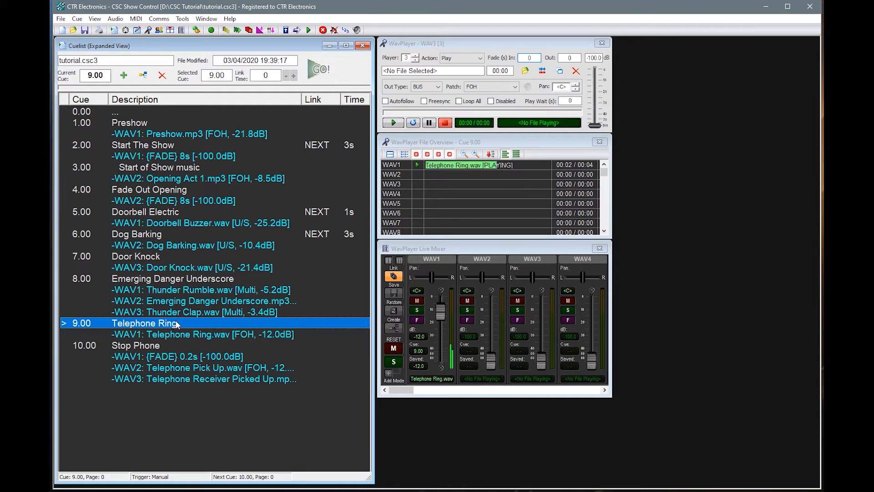
key(space)
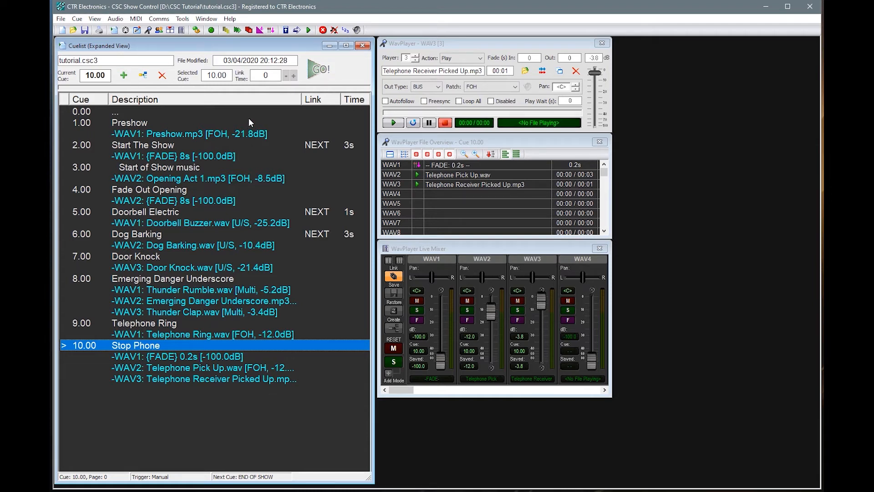
- Name Channel 1 of Port A "Mixer" in the MIDI Output Setup
click(136, 19)
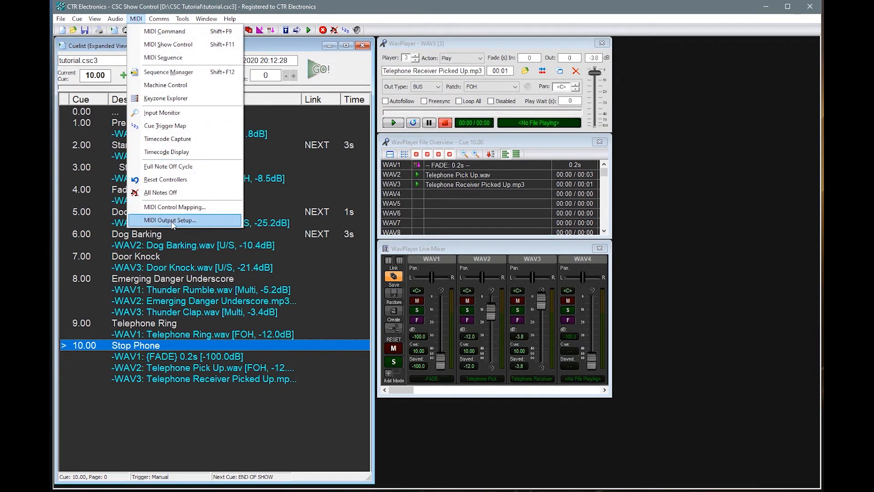
click(172, 221)
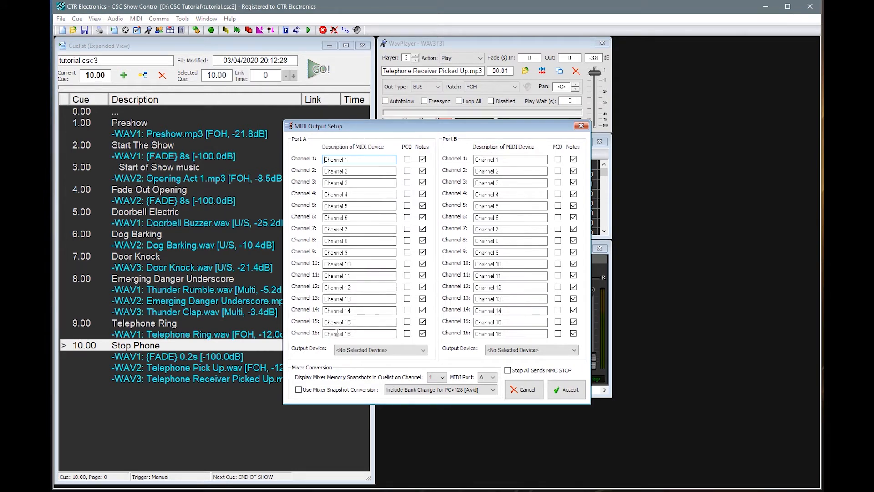
drag(365, 127, 367, 63)
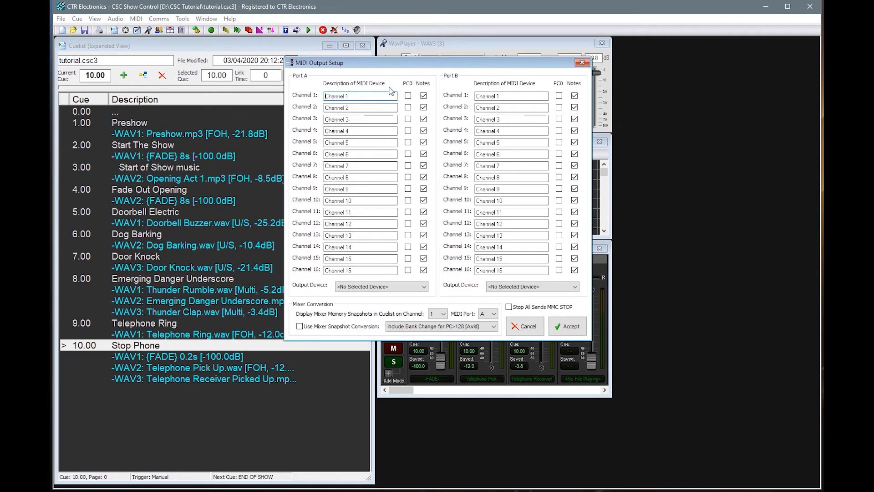
drag(409, 63, 401, 63)
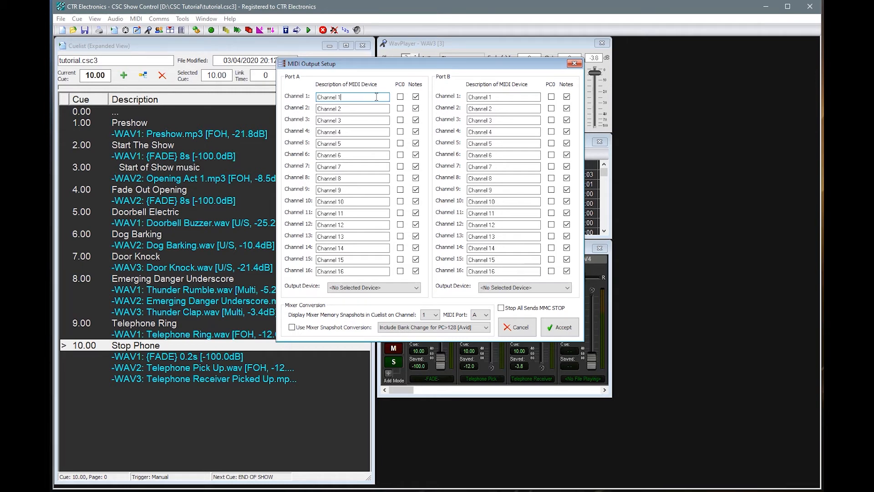
drag(371, 98, 304, 114)
text(Mixer)
drag(405, 64, 392, 58)
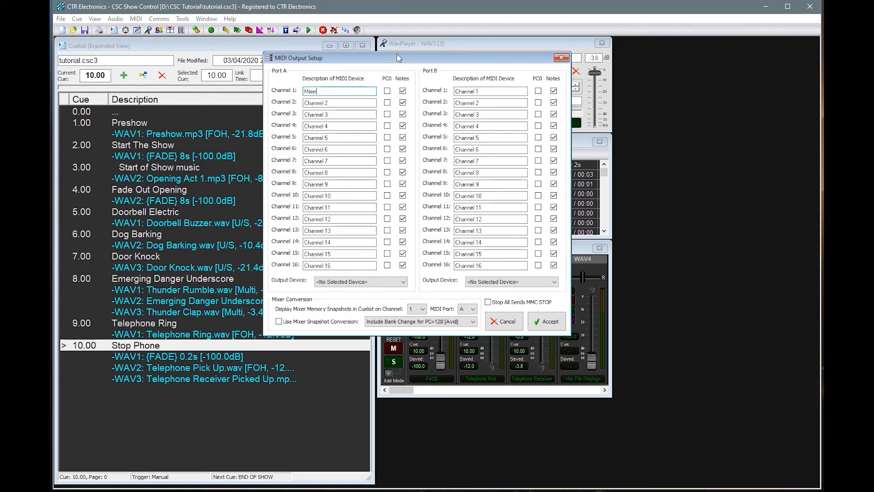
click(387, 91)
click(387, 92)
drag(395, 60, 392, 57)
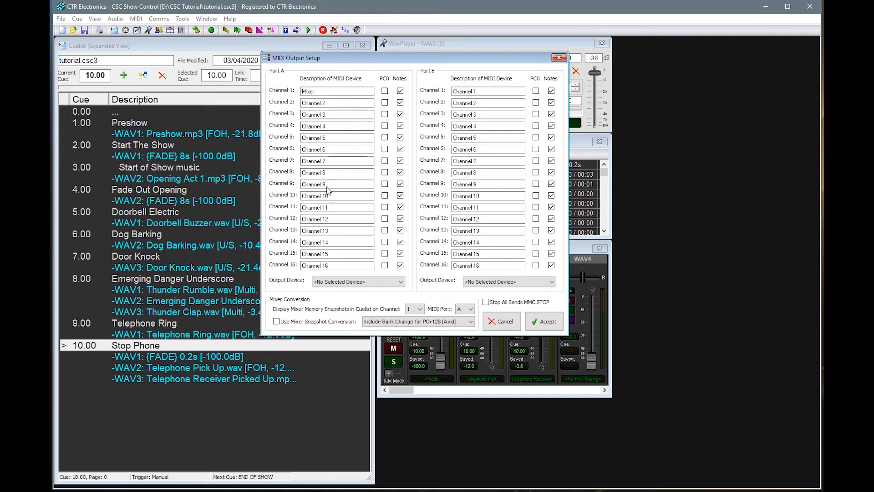
- Set the Port A output device to HDSP9652 Midi Port 1 and accept the MIDI output setup
click(387, 282)
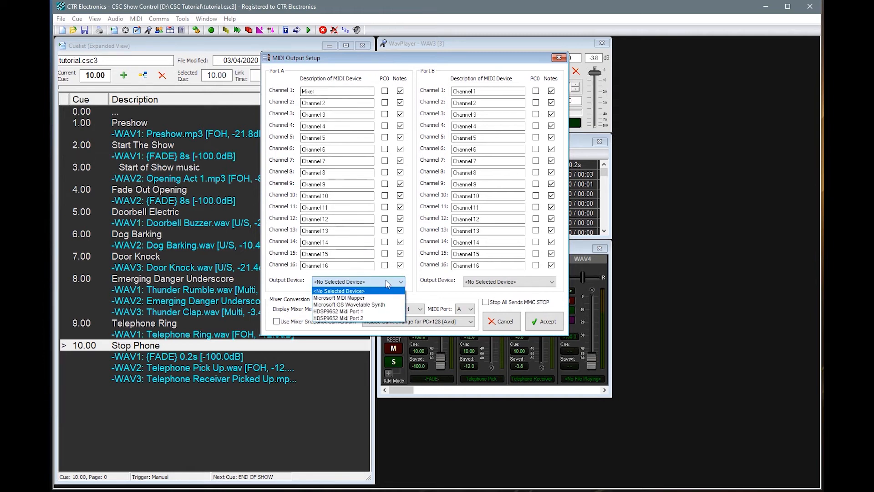
click(357, 311)
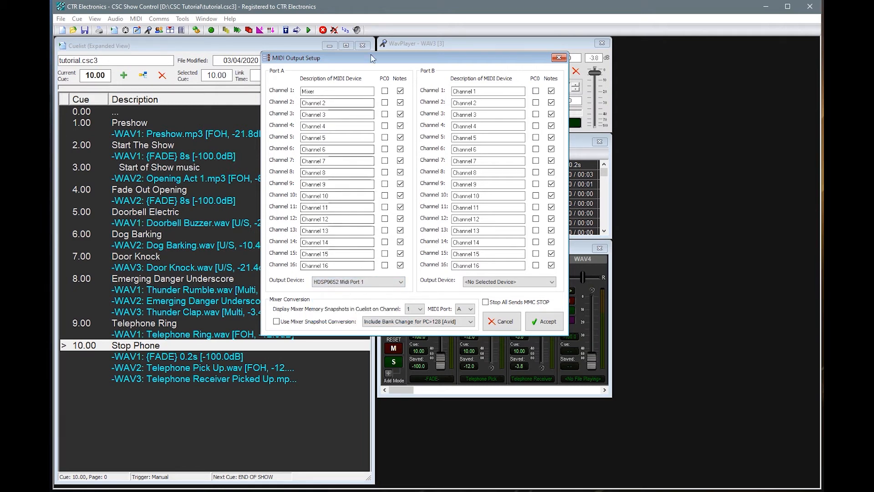
click(543, 322)
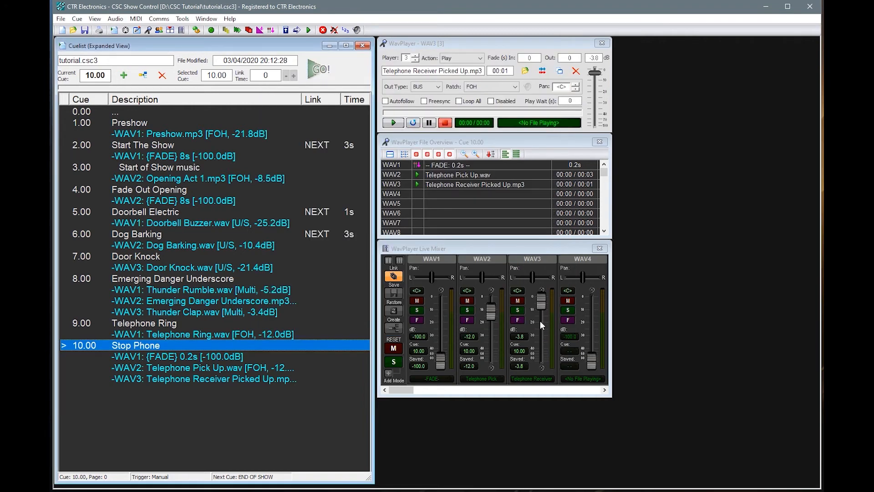
- Open the MIDI Command window and place it in the empty area beside the WavPlayer windows
click(134, 21)
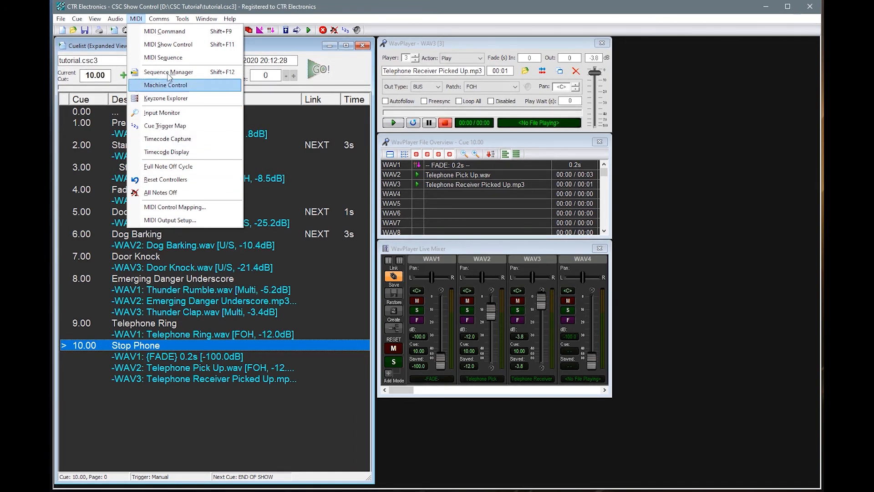
click(144, 35)
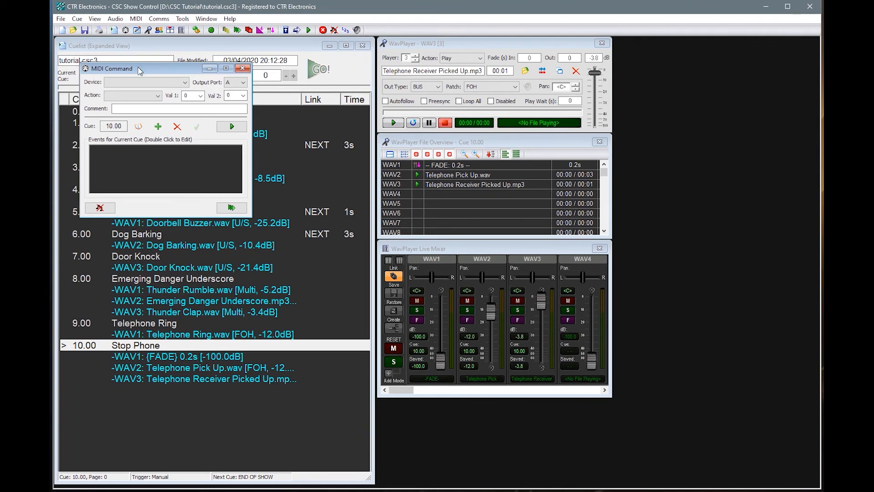
drag(139, 71, 677, 44)
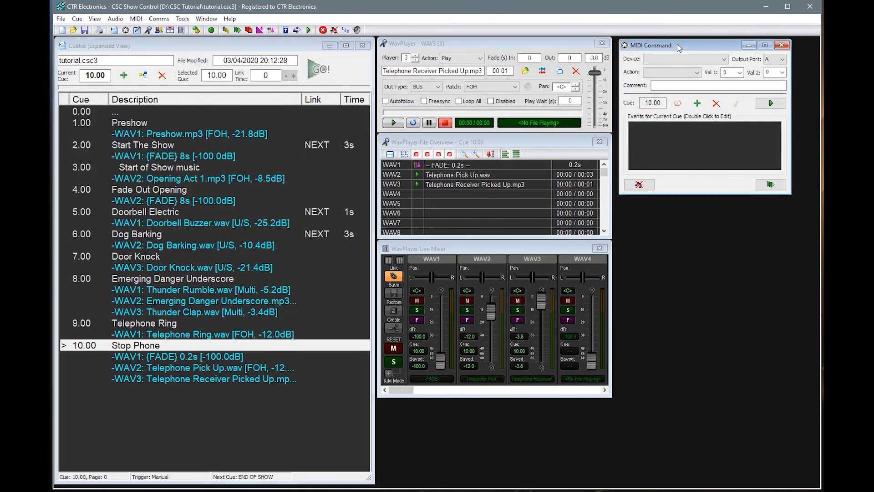
- Add a Program Change command with value 1 for the Mixer device on output port A to the Preshow cue
click(136, 126)
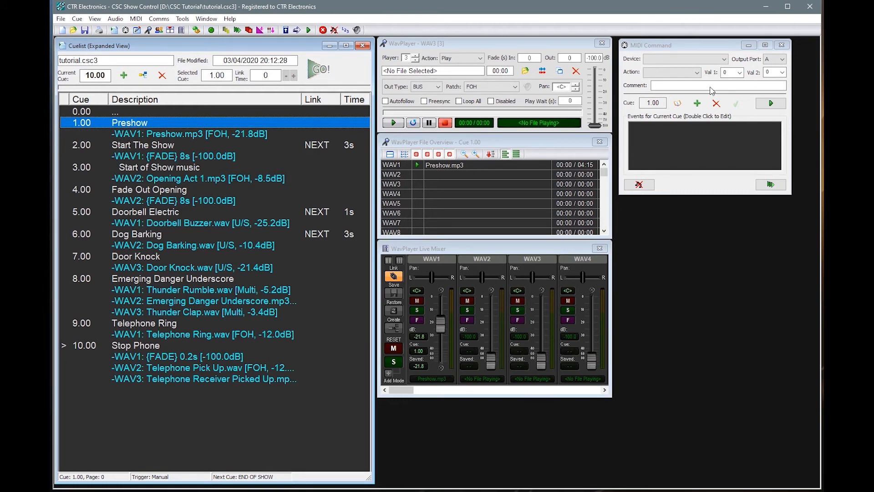
click(693, 46)
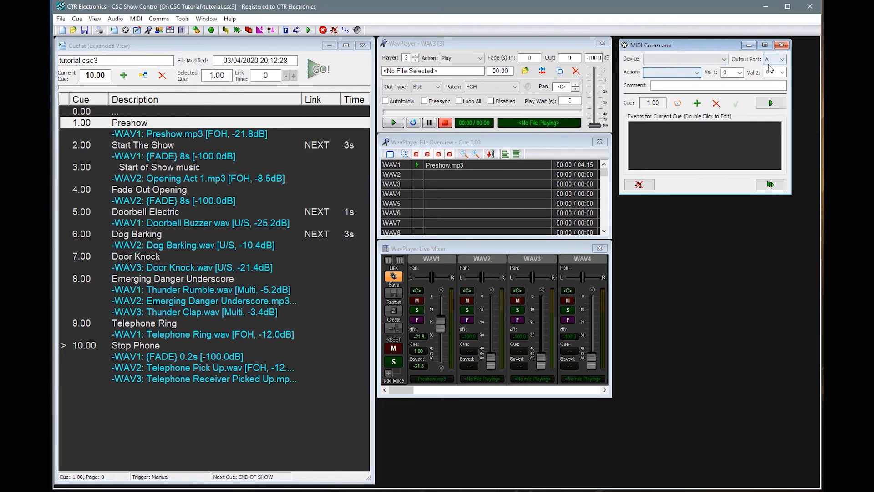
click(691, 62)
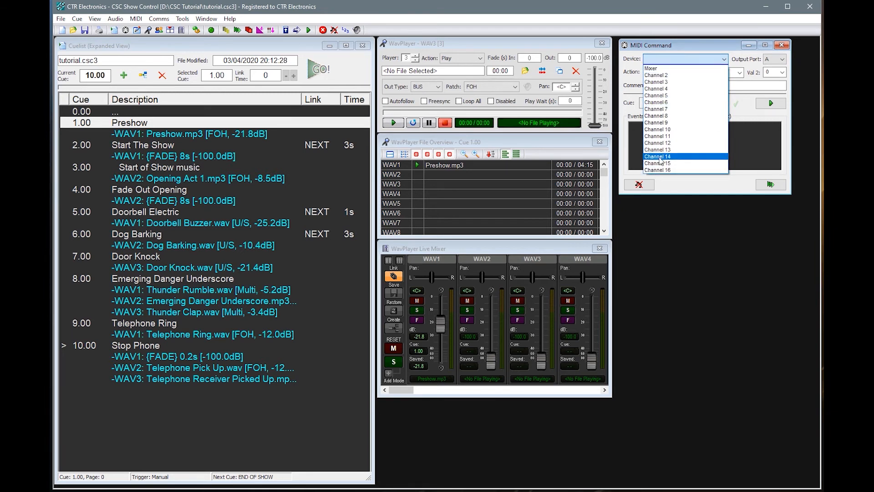
click(668, 69)
click(676, 73)
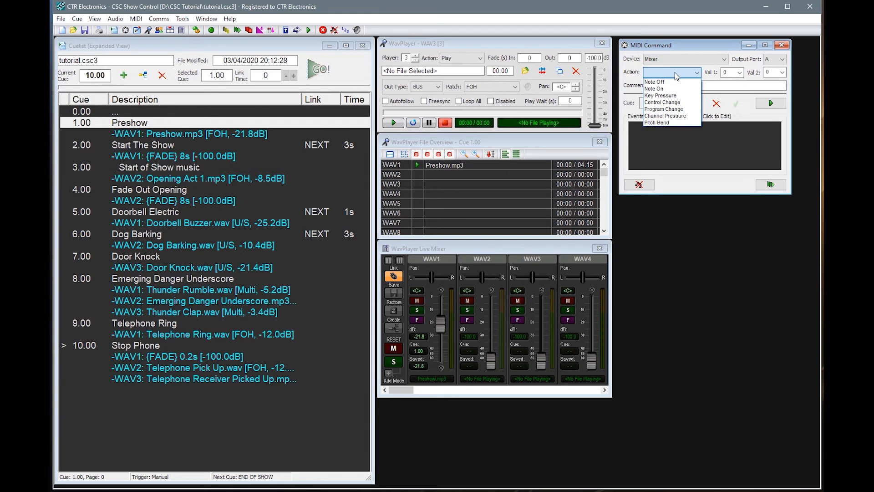
click(675, 110)
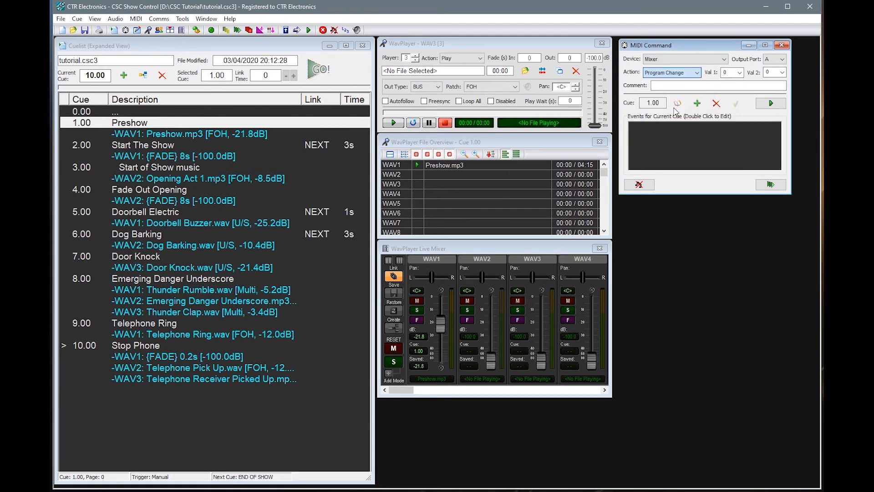
click(740, 72)
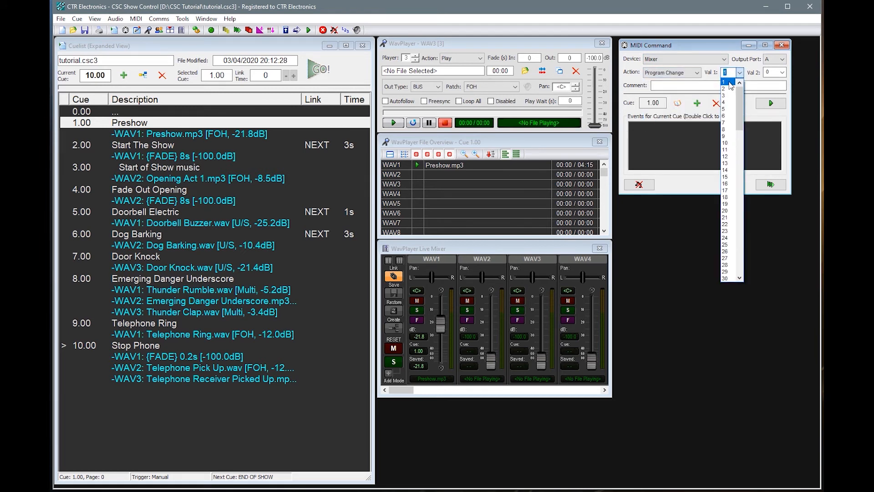
click(730, 83)
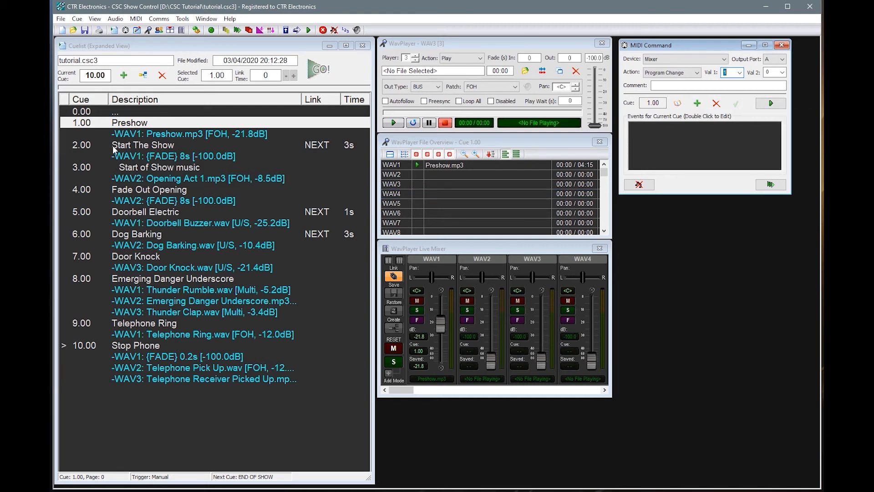
click(129, 127)
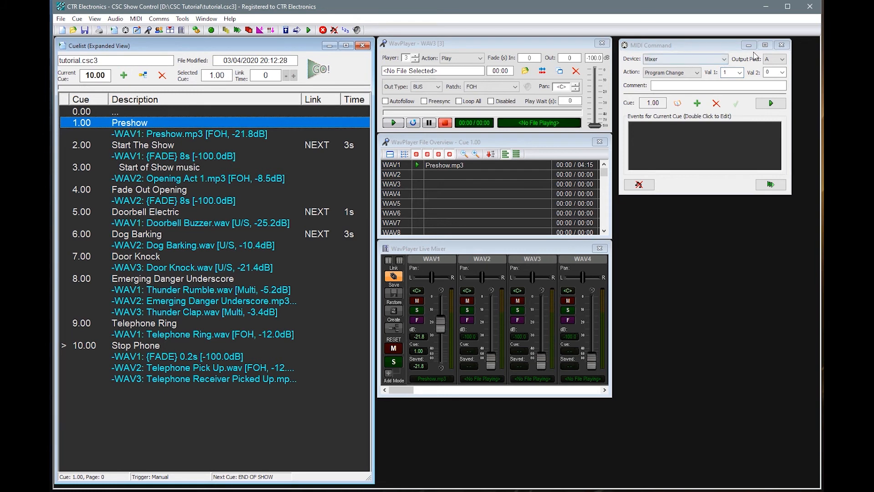
click(697, 104)
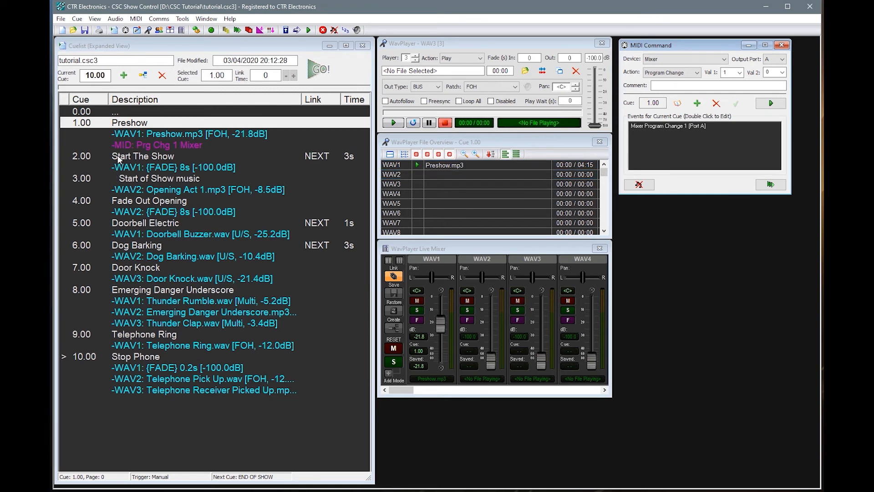
click(144, 125)
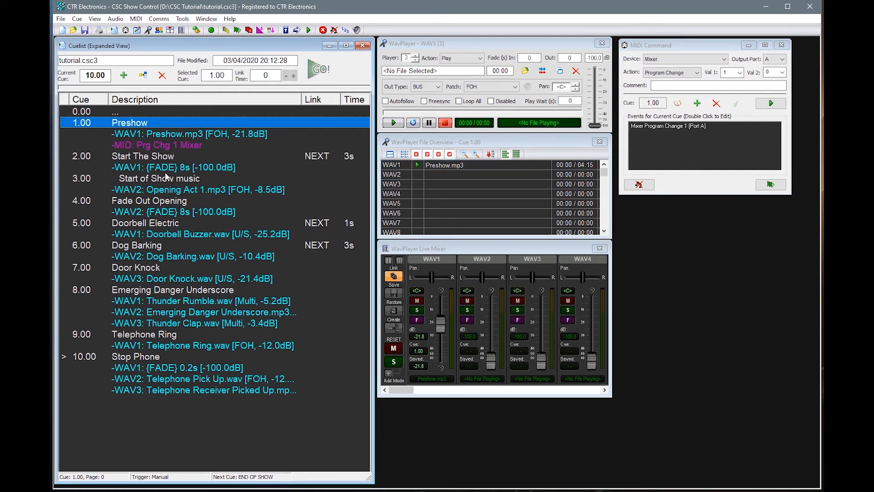
- Add cue 11.00 after the Stop Phone cue with the description "End of Show"
click(144, 355)
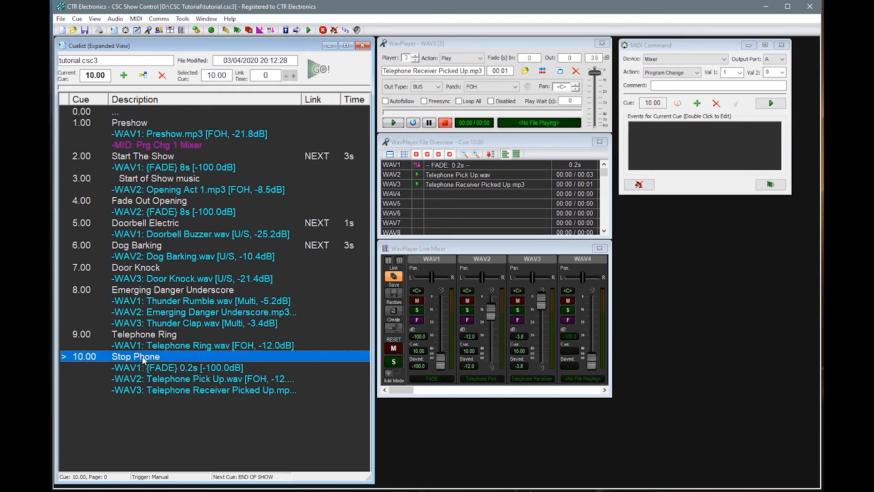
double_click(144, 409)
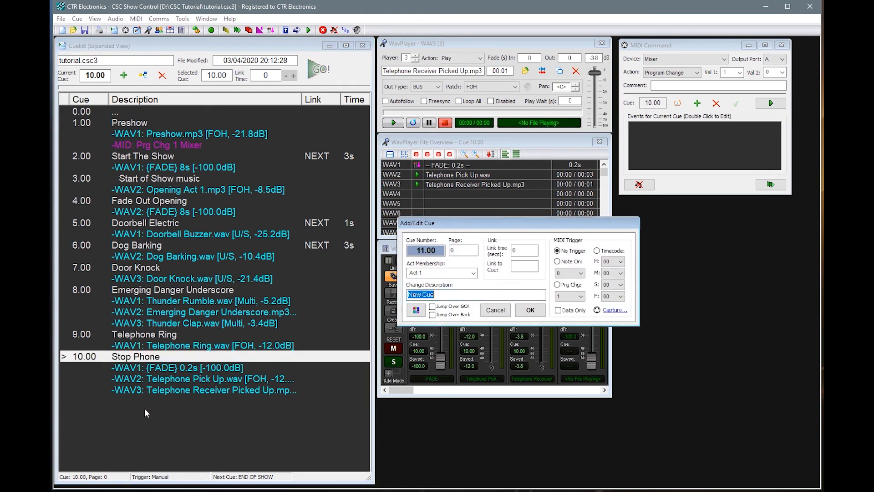
text(End of Show)
key(Return)
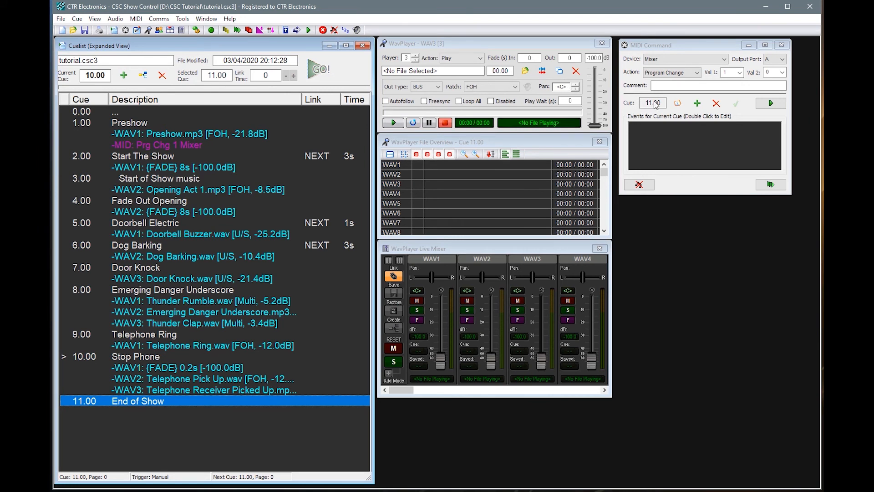
- Add a Program Change command with value 2 for the Mixer on output port A to the End of Show cue
click(739, 73)
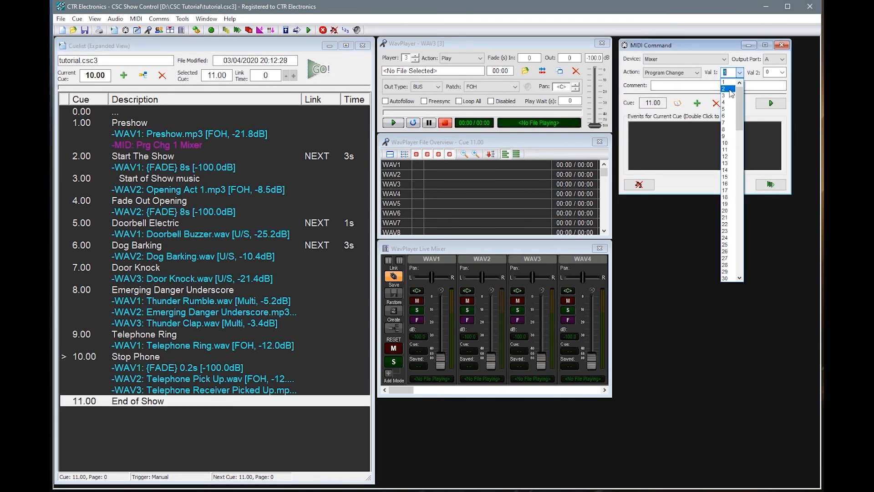
click(731, 91)
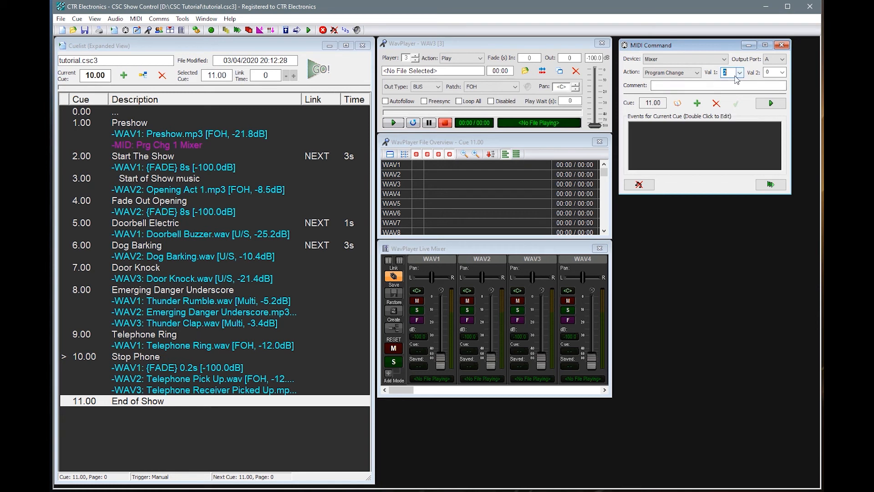
click(174, 402)
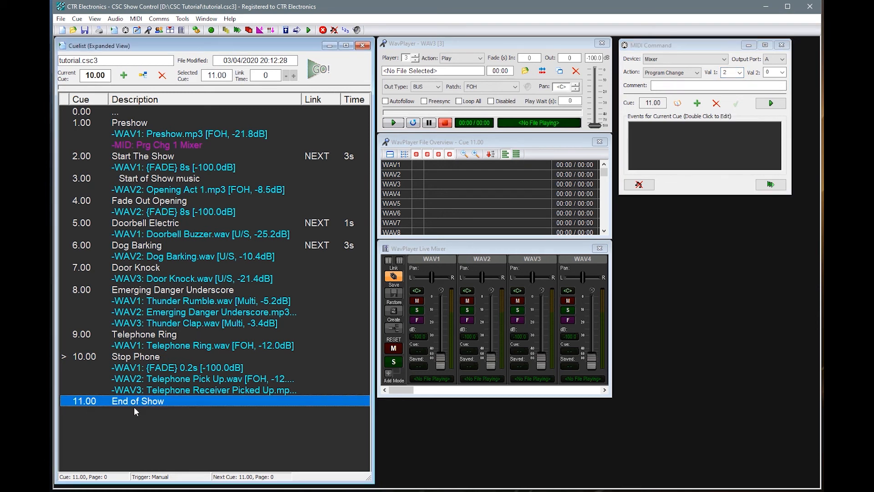
click(697, 103)
click(698, 103)
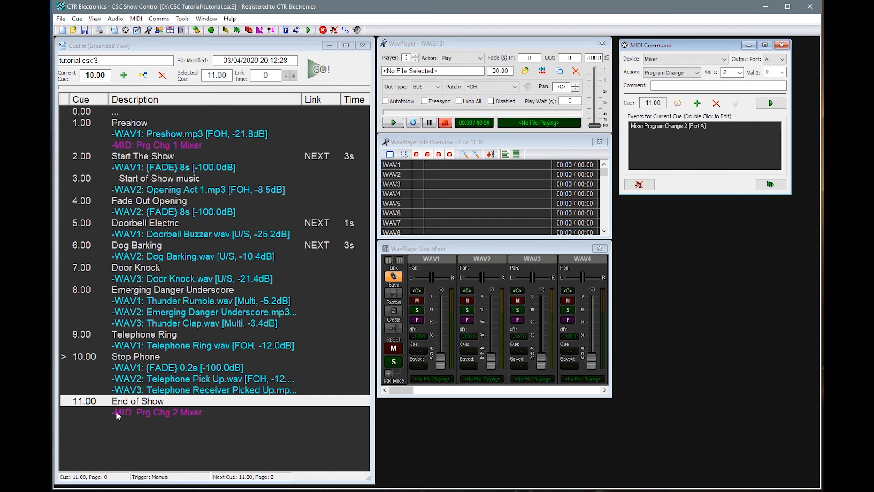
click(136, 402)
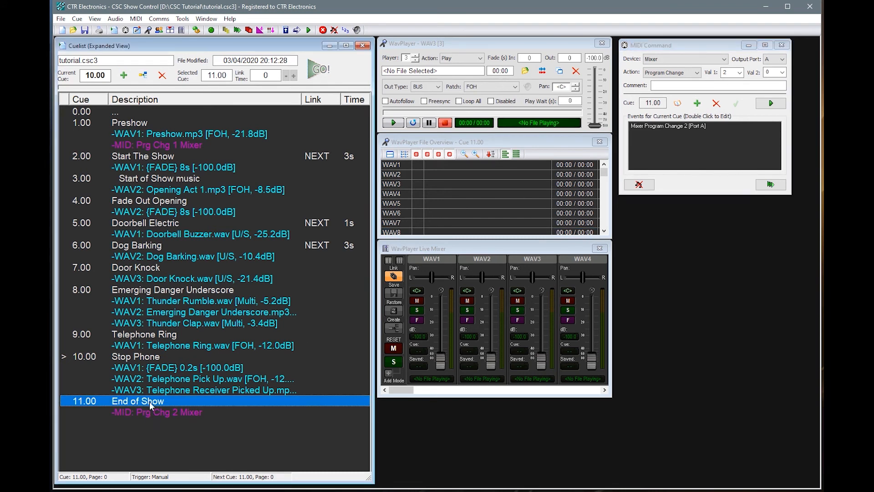
- Run the Preshow cue to test its audio and mixer program change, and stop the playback
click(136, 111)
click(135, 128)
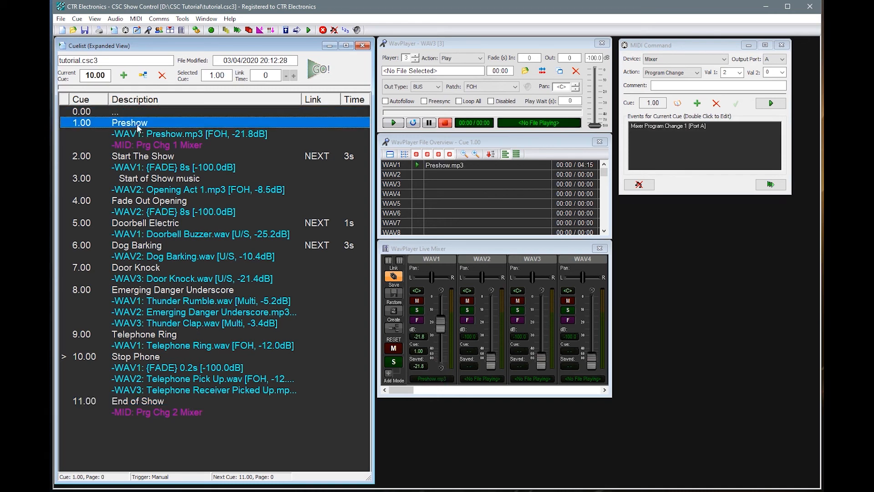
key(space)
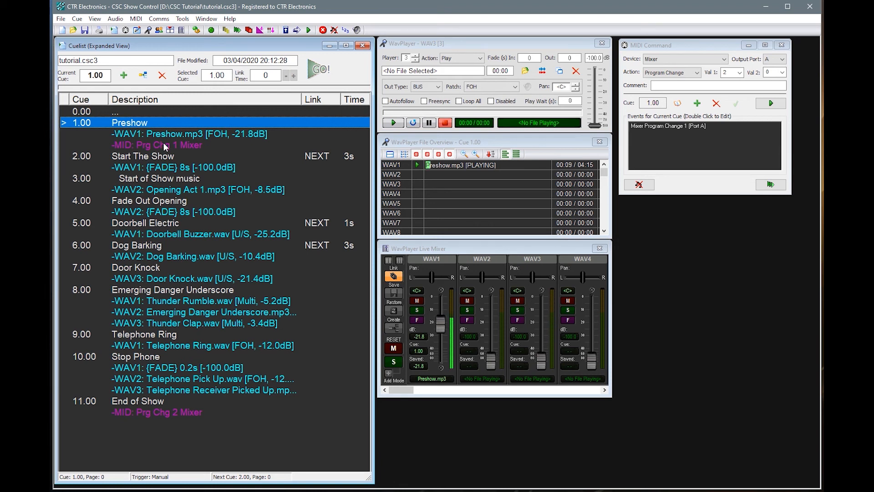
key(Escape)
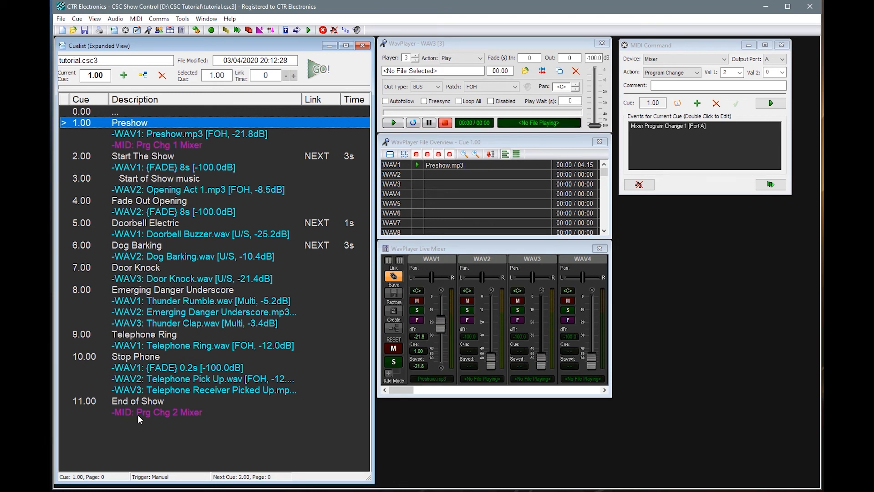
- Replace the End of Show cue's mixer event with a Program Change of value 3 on output port A
click(160, 401)
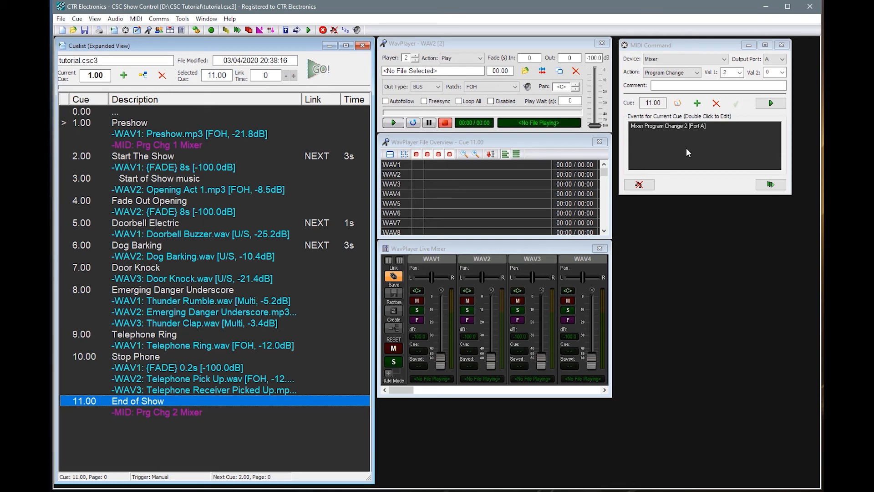
click(693, 126)
click(718, 105)
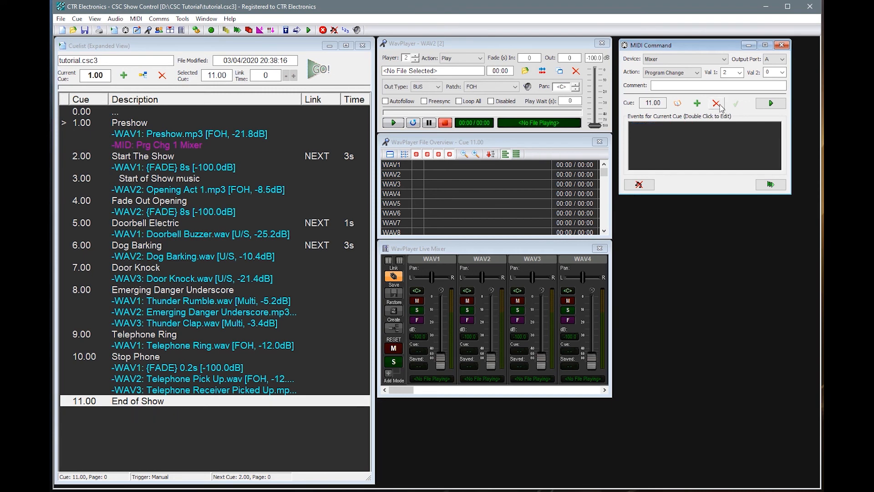
click(734, 73)
click(728, 89)
click(699, 105)
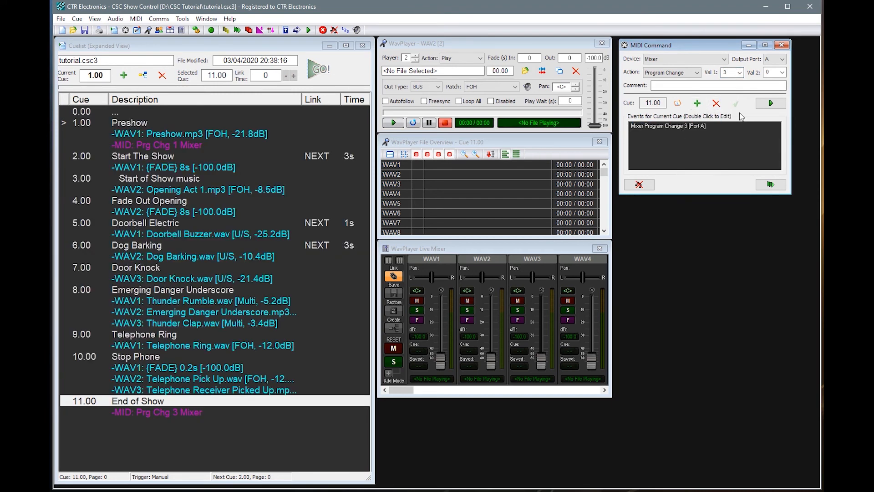
click(163, 401)
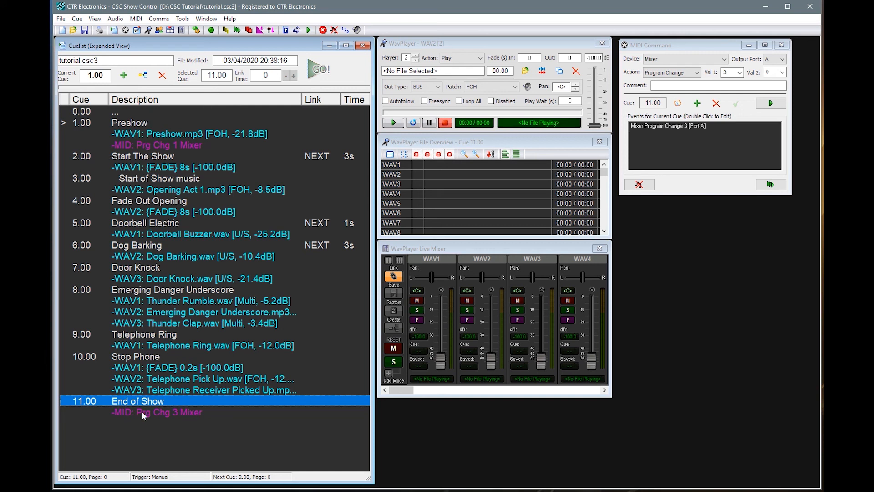
- Collapse the cue list so that it shows only the cues without their audio and MIDI events
click(152, 101)
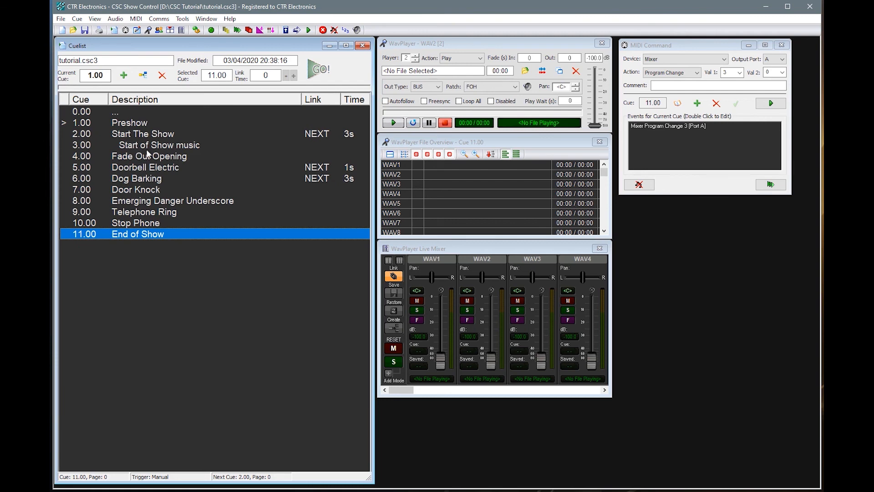
click(169, 100)
click(151, 102)
- Set the Preshow cue's text colour to red and select the Door Knock cue
double_click(137, 123)
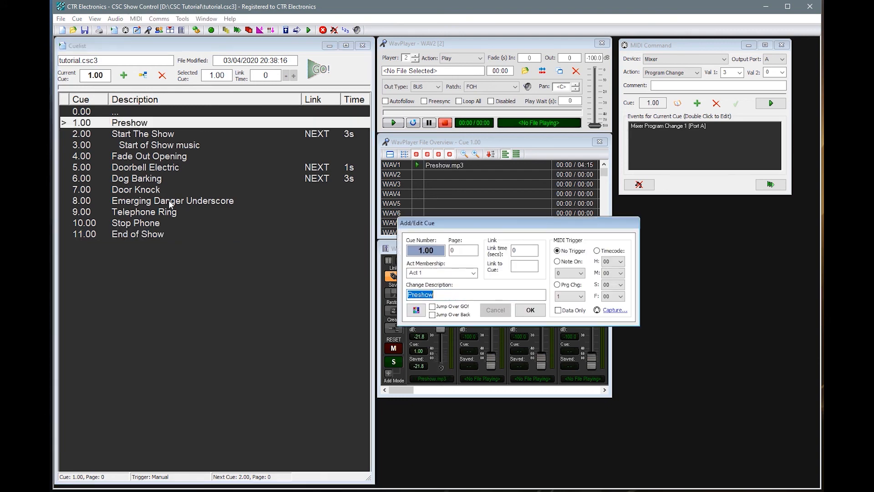
click(416, 310)
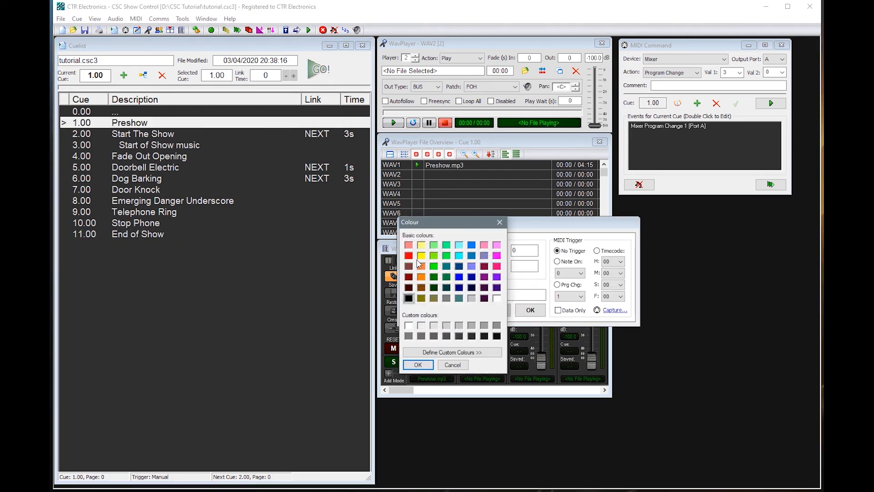
click(409, 256)
click(417, 364)
click(530, 310)
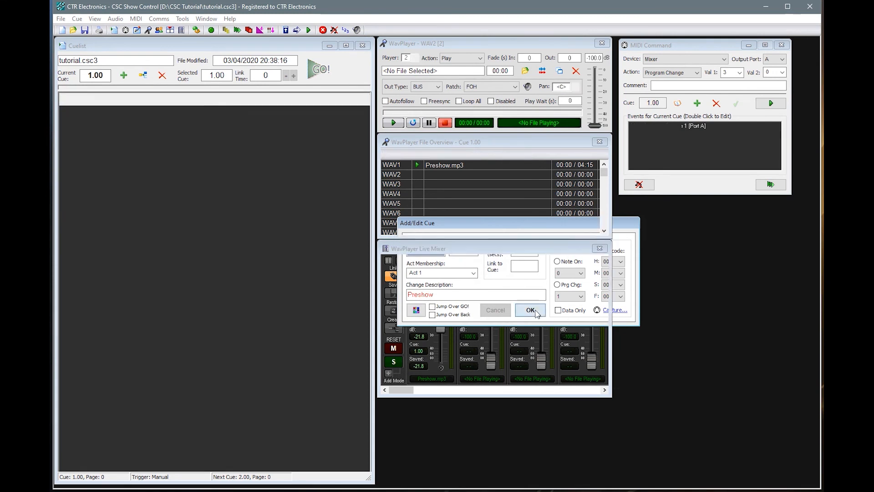
click(122, 148)
click(129, 189)
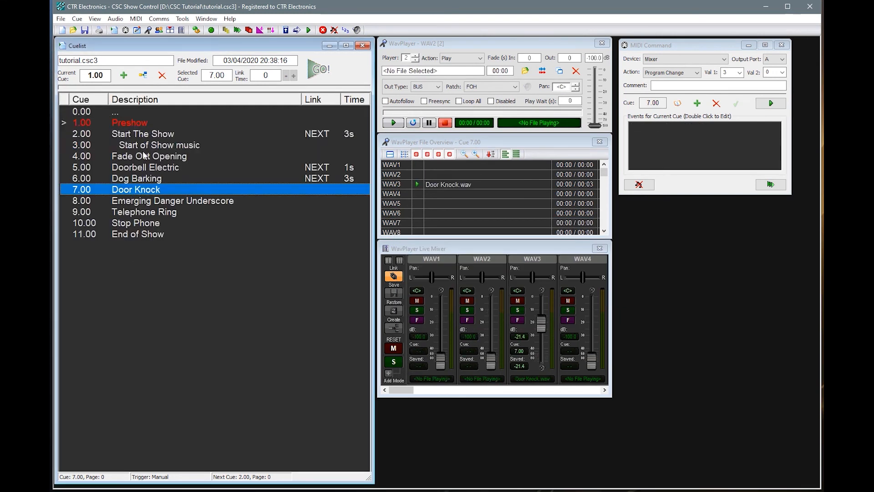